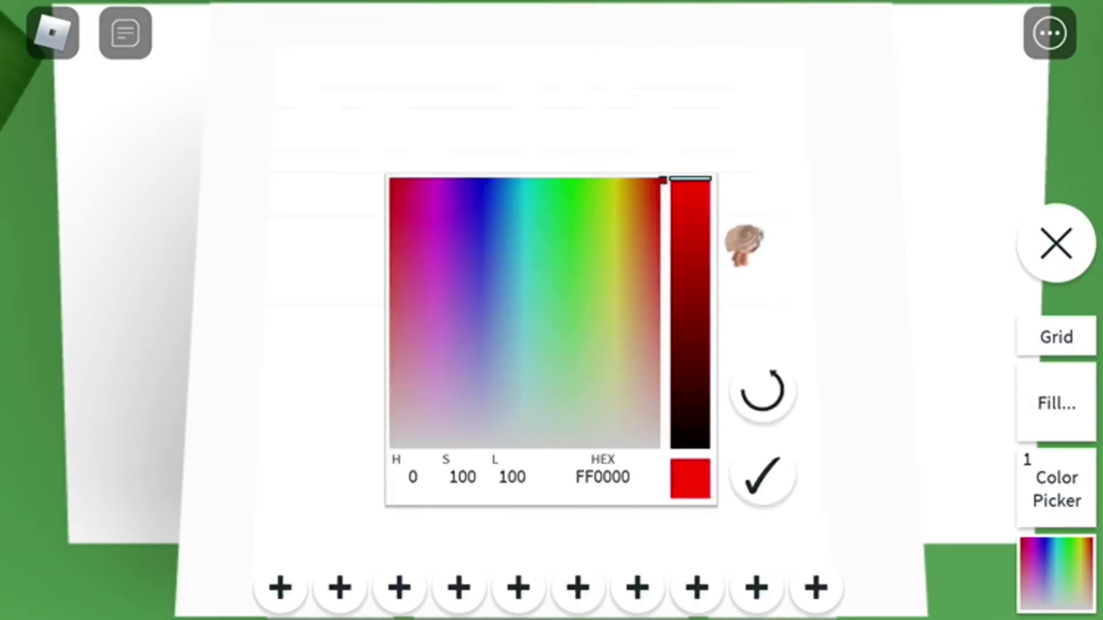
- Change the paint colour from red to a bright sky blue, HEX 2DBBF1
click(517, 205)
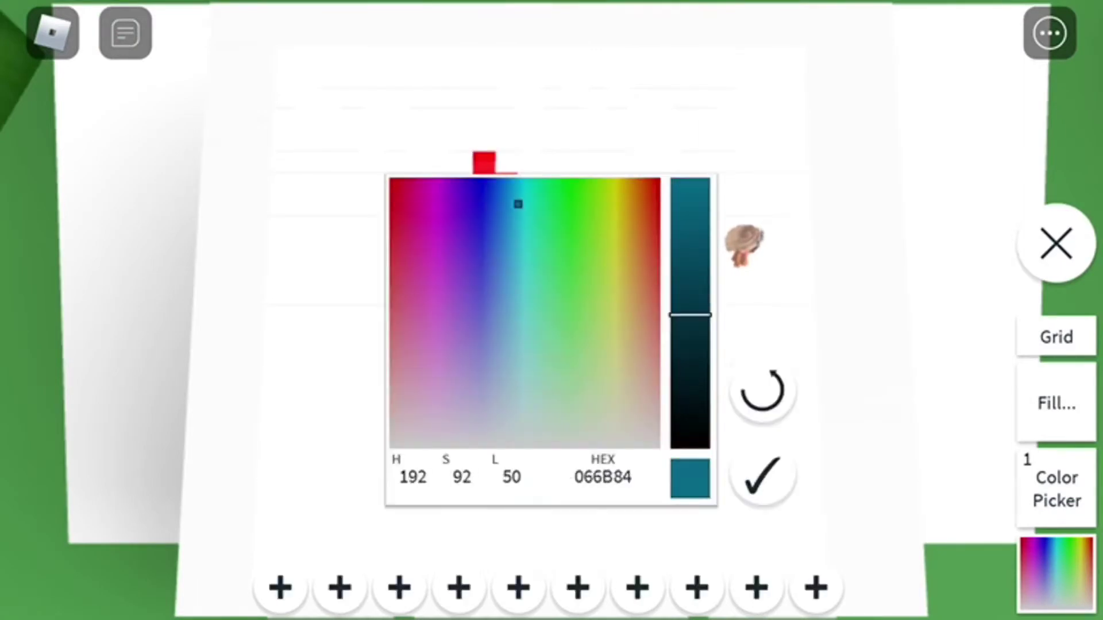
mouse_move(517, 205)
mouse_down()
mouse_move(497, 247)
mouse_move(520, 209)
mouse_move(511, 196)
mouse_up()
drag(690, 315, 690, 180)
click(506, 230)
drag(505, 230, 515, 214)
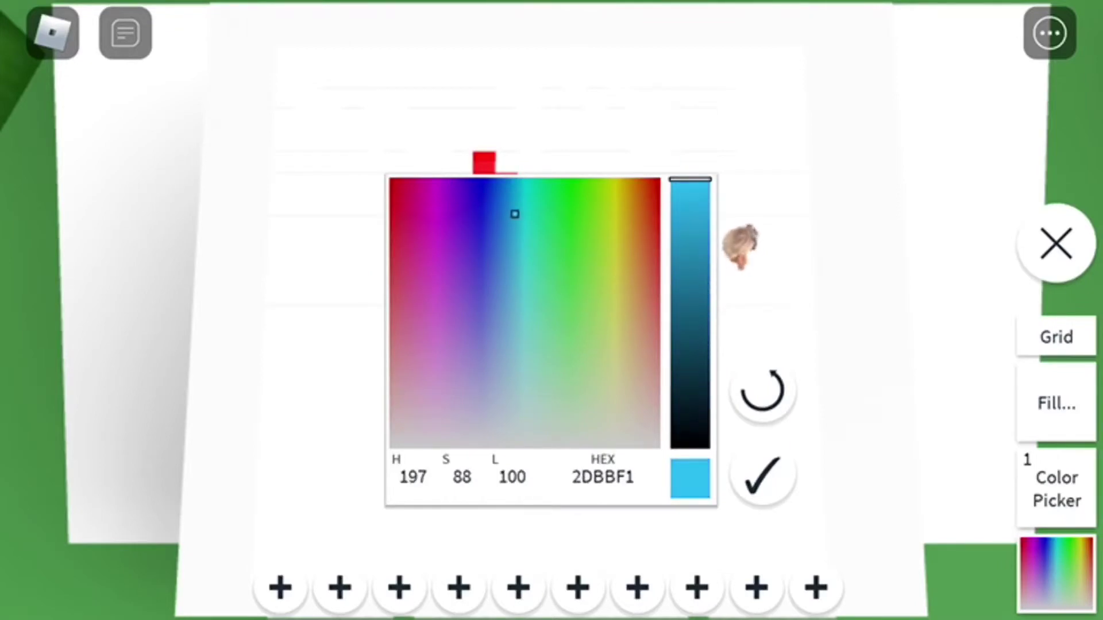
click(741, 477)
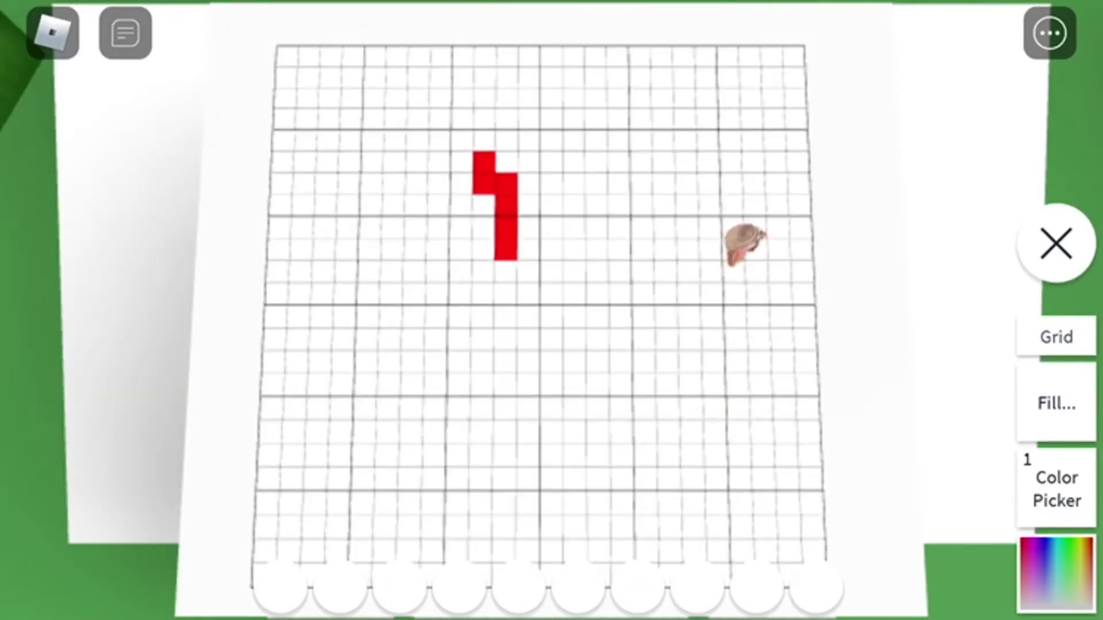
- Hide the grid and fill the entire canvas sky blue, dismissing the Robux prompt
click(1057, 338)
click(1056, 404)
click(969, 404)
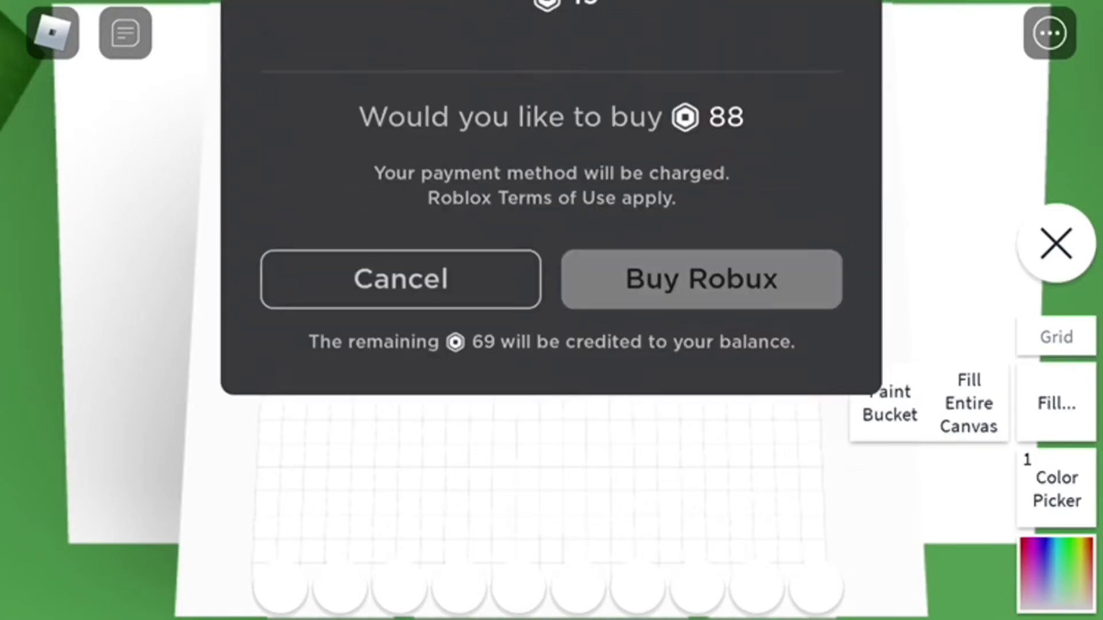
click(402, 500)
- Switch to bright green and paint the first grass rows along the bottom
click(1057, 489)
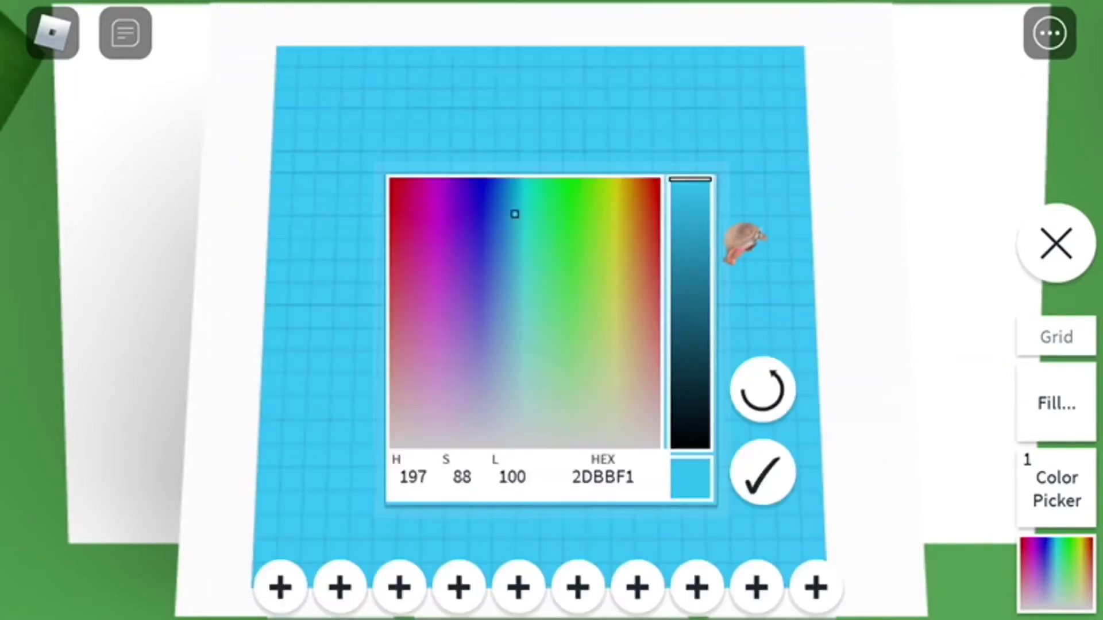
mouse_move(515, 214)
mouse_down()
mouse_move(569, 190)
mouse_move(575, 162)
mouse_up()
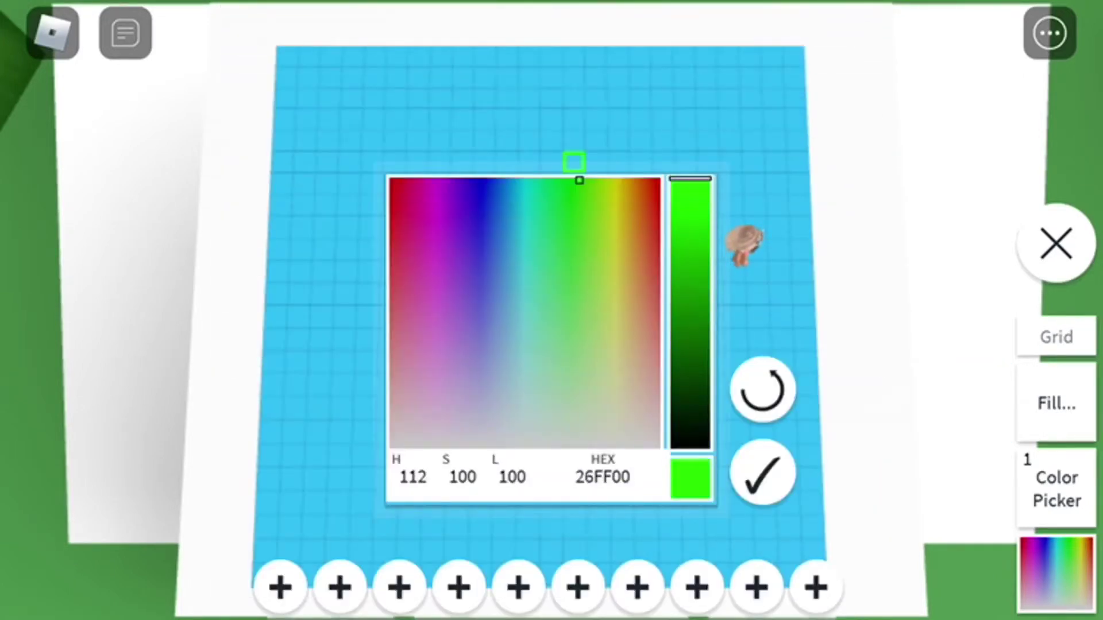
click(762, 473)
drag(259, 504, 823, 492)
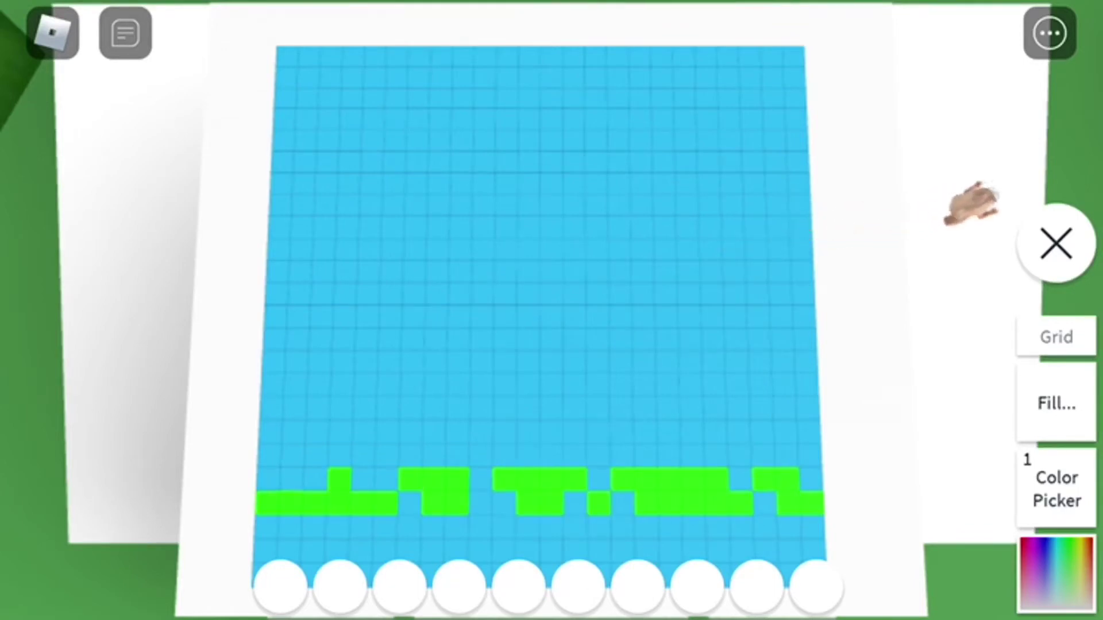
click(740, 474)
mouse_move(702, 455)
mouse_down()
mouse_move(423, 456)
mouse_move(259, 479)
mouse_up()
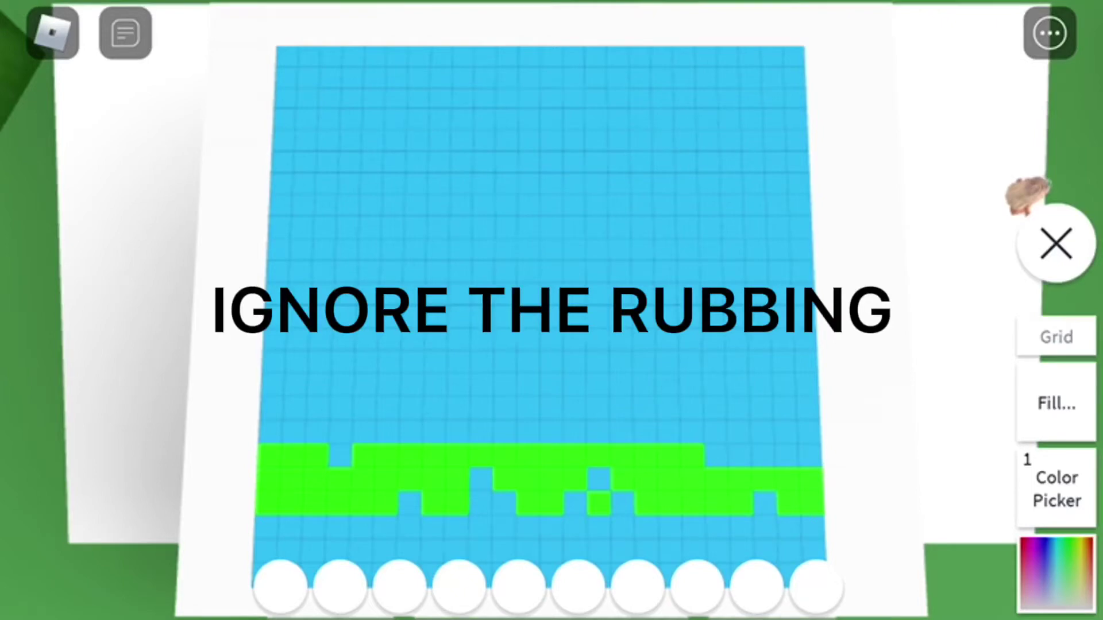
- Fill the remaining blue gaps so the bottom grass strip is solid green
click(341, 454)
drag(716, 455, 811, 455)
mouse_move(259, 527)
mouse_down()
mouse_move(750, 528)
mouse_move(258, 528)
mouse_up()
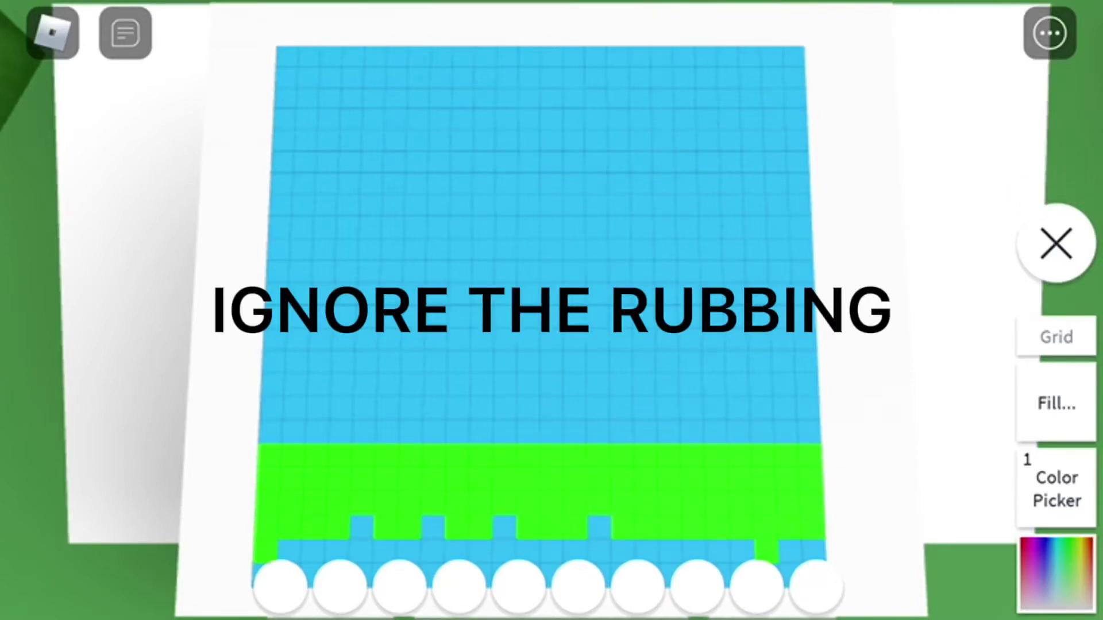
drag(750, 552, 594, 552)
click(504, 528)
click(434, 528)
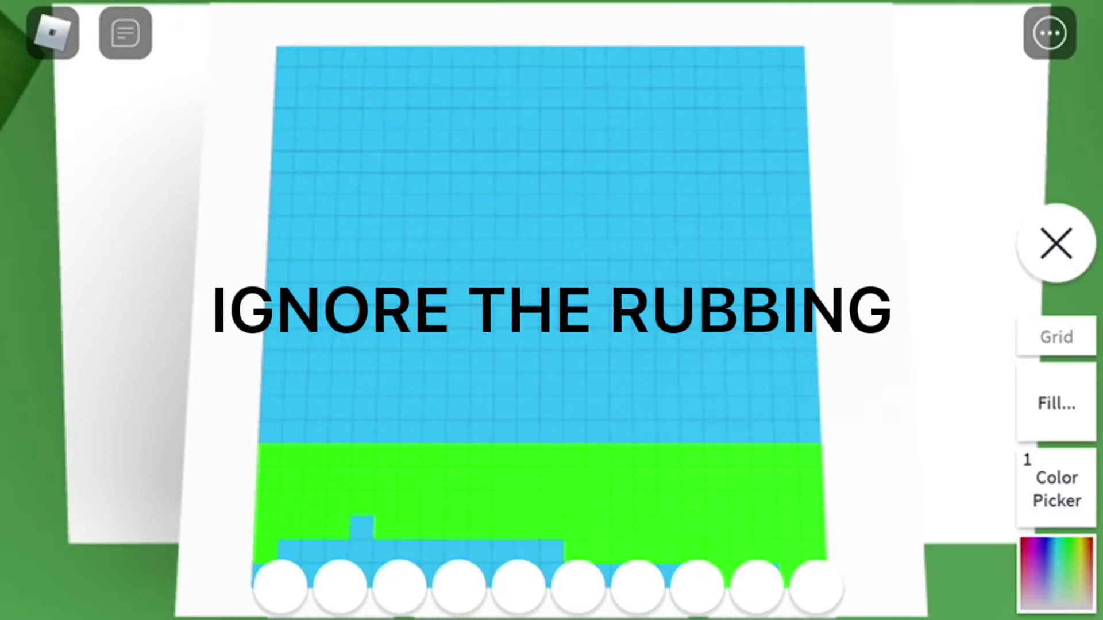
drag(488, 555, 548, 556)
click(409, 552)
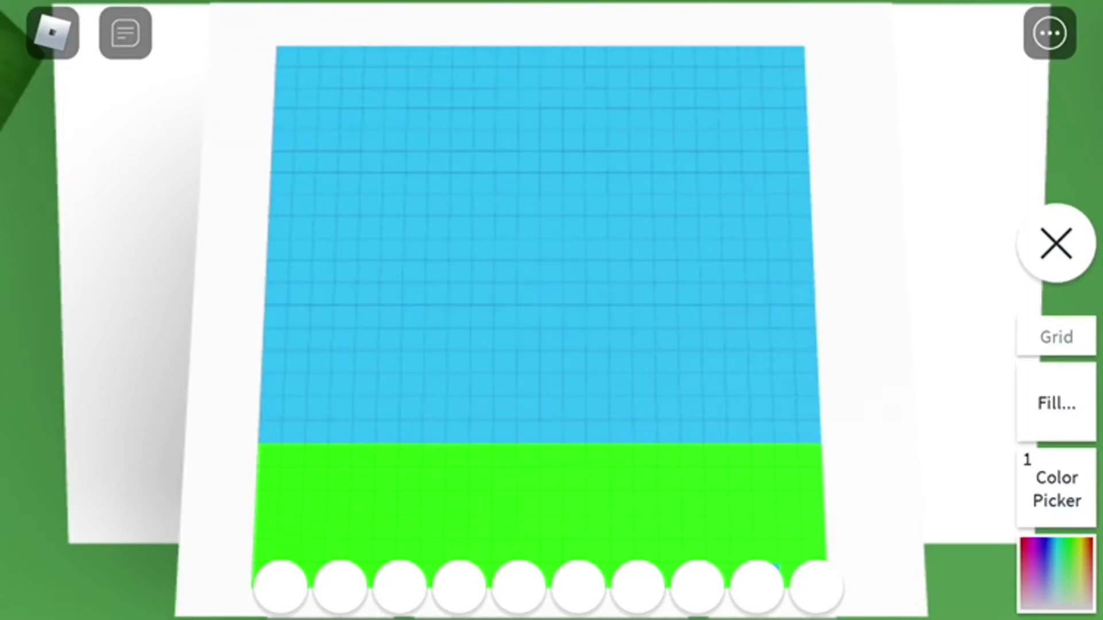
- Set the paint colour to pure white (FFFFFF)
click(1057, 489)
mouse_move(690, 180)
mouse_down()
mouse_move(690, 448)
mouse_move(690, 180)
mouse_up()
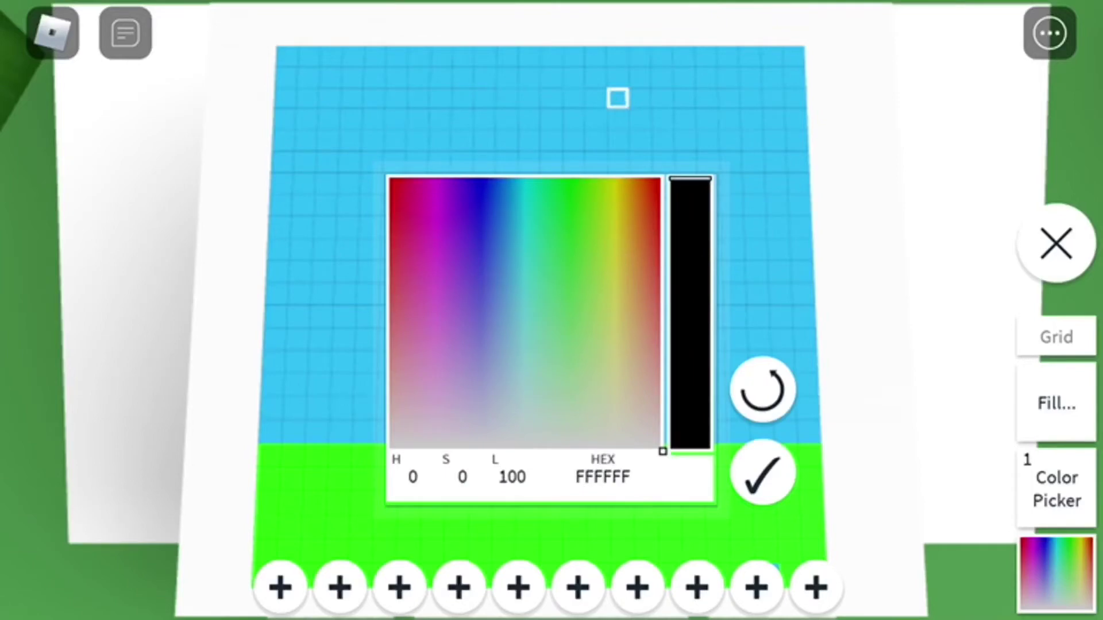
drag(547, 374, 662, 451)
click(763, 457)
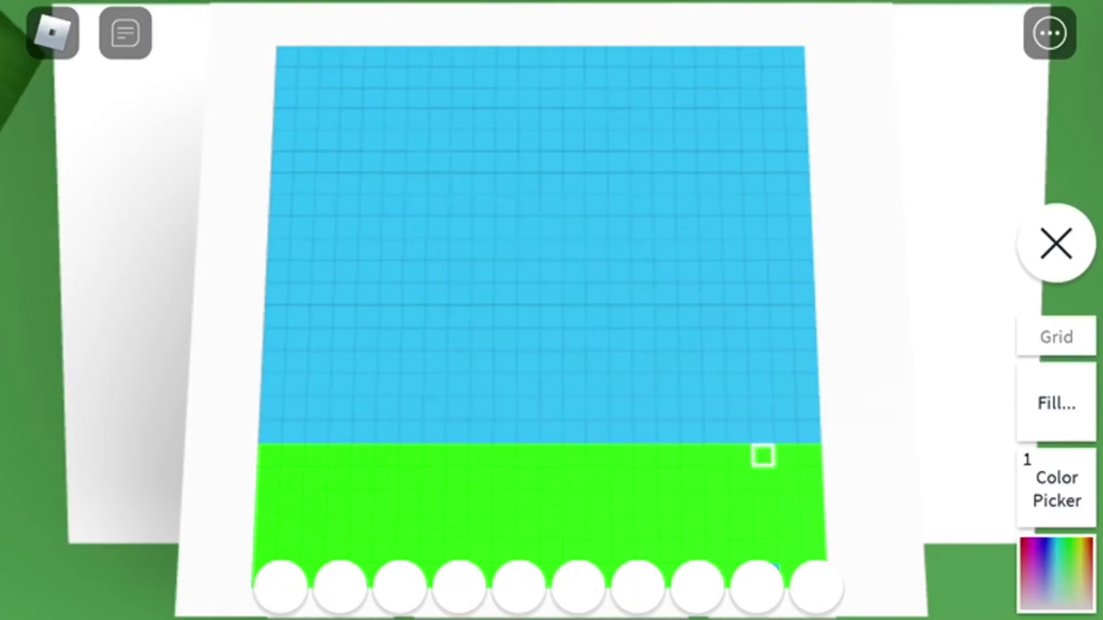
- Paint an initial white round shape in the upper-middle sky, filling its inner gaps
drag(568, 112, 621, 233)
drag(482, 155, 560, 232)
drag(517, 129, 534, 216)
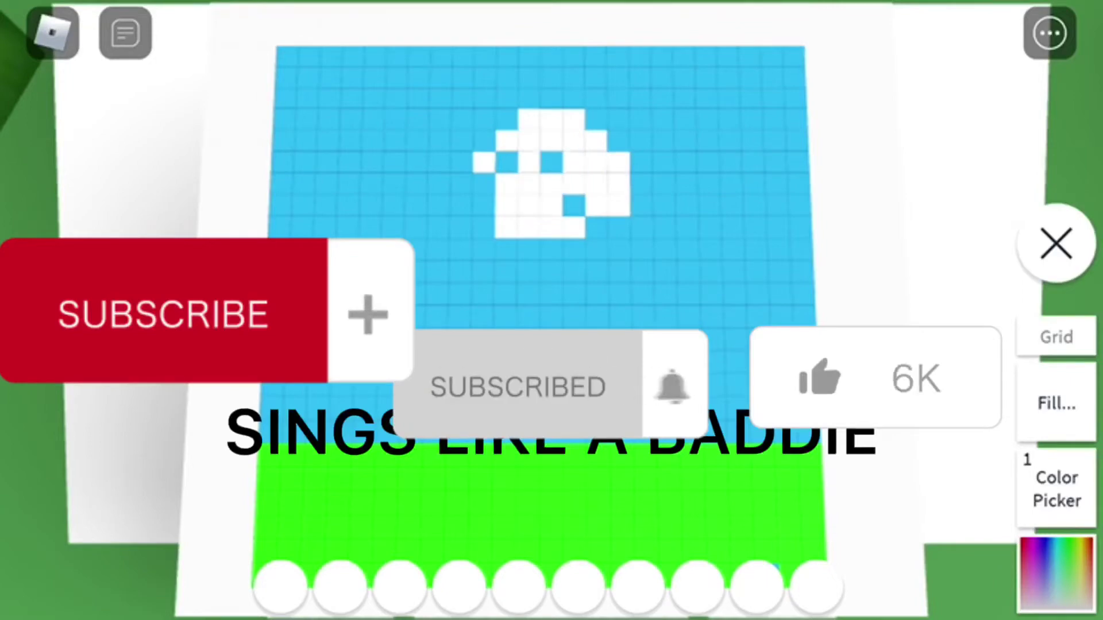
drag(543, 78, 642, 168)
mouse_move(620, 224)
mouse_down()
mouse_move(543, 276)
mouse_move(457, 199)
mouse_up()
drag(474, 146, 560, 86)
drag(457, 173, 517, 73)
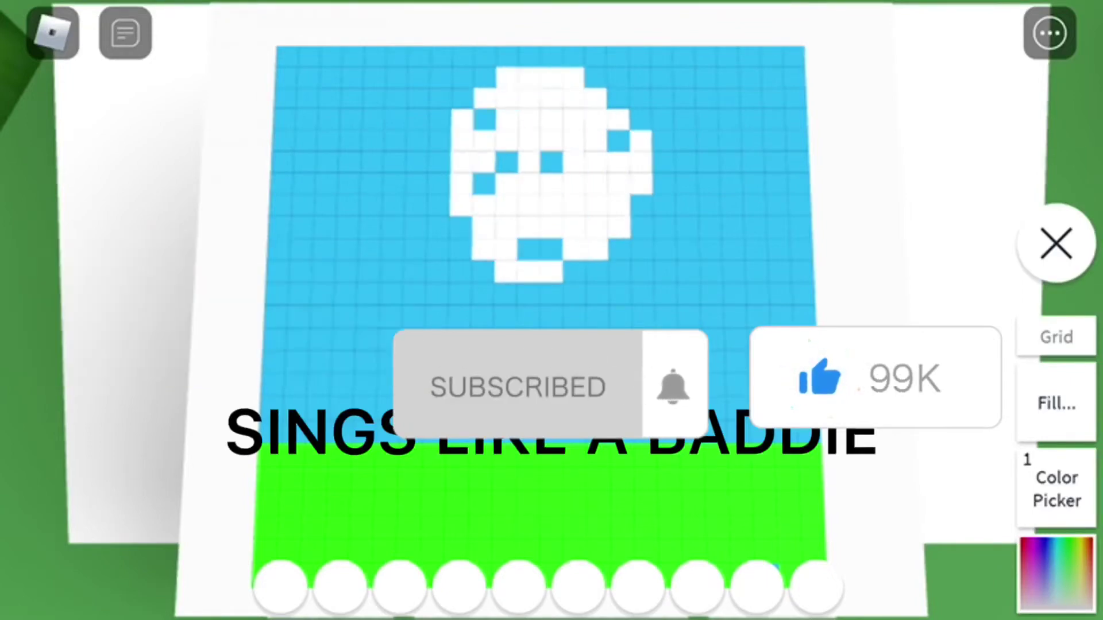
click(552, 163)
click(507, 162)
- Enlarge the white shape and extend its edges up to the top row
drag(617, 77, 539, 250)
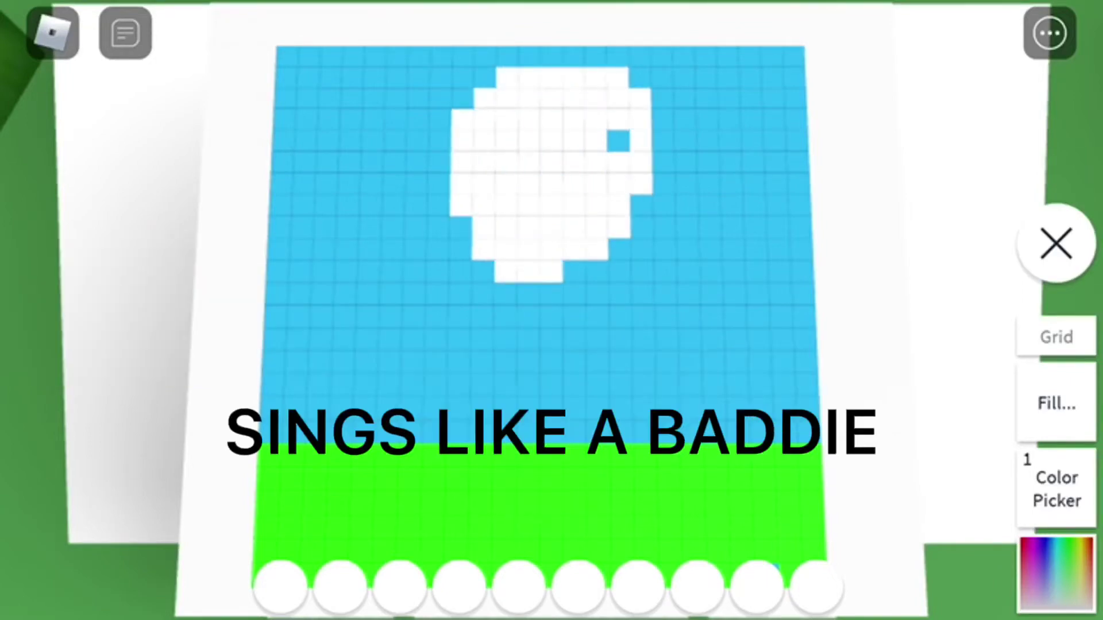
drag(449, 207, 482, 69)
drag(570, 56, 619, 141)
mouse_move(470, 259)
mouse_down()
mouse_move(439, 163)
mouse_move(440, 112)
mouse_up()
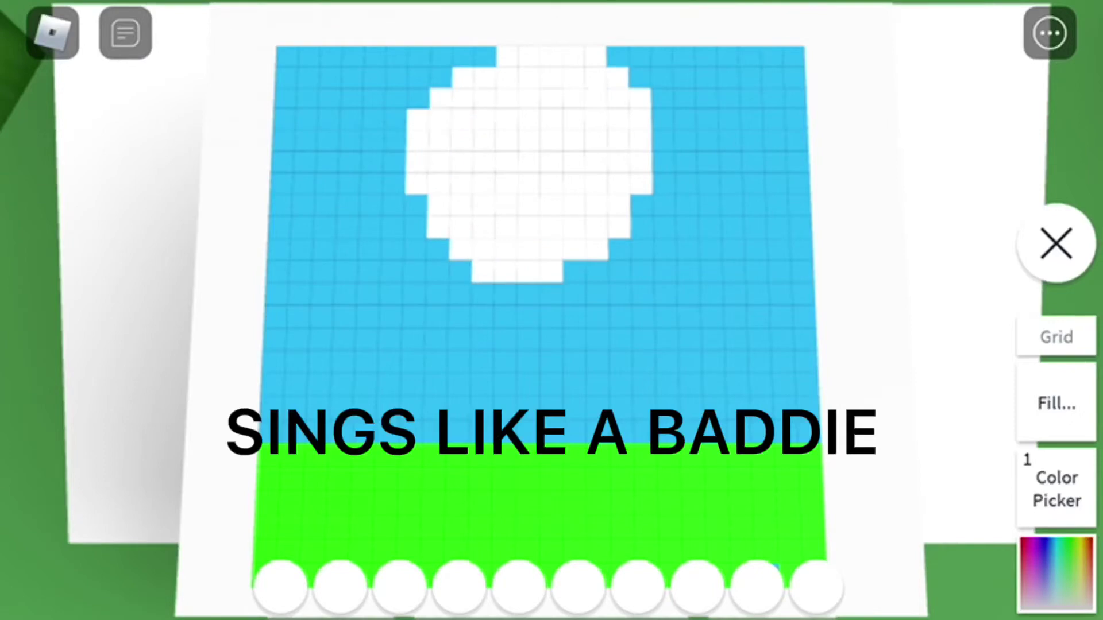
drag(629, 56, 655, 165)
drag(642, 216, 573, 271)
drag(453, 56, 488, 57)
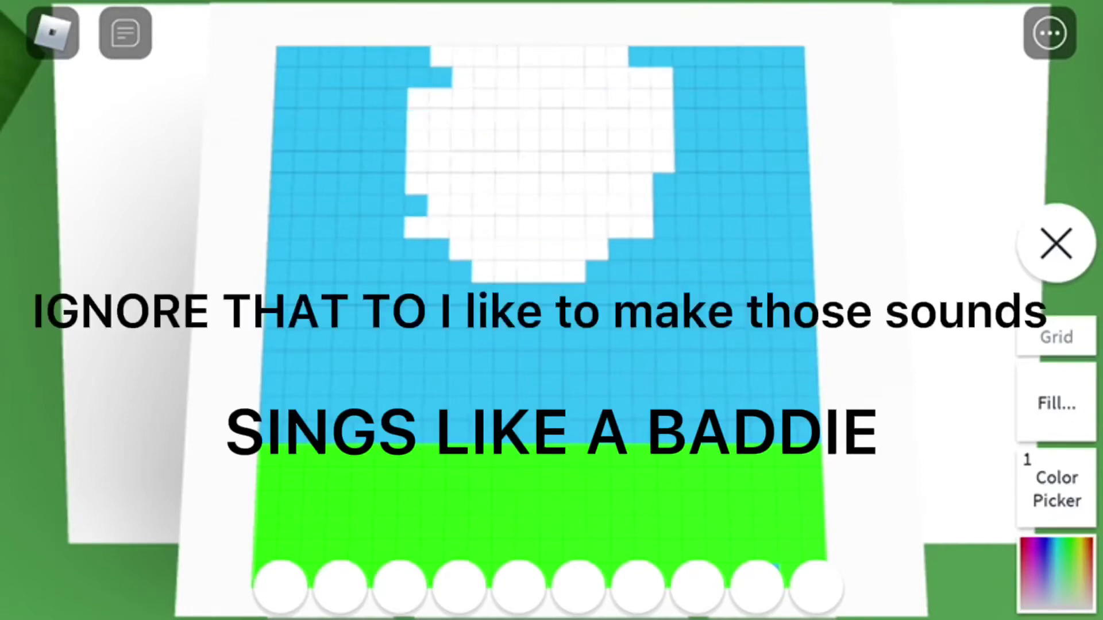
drag(417, 208, 438, 250)
click(640, 56)
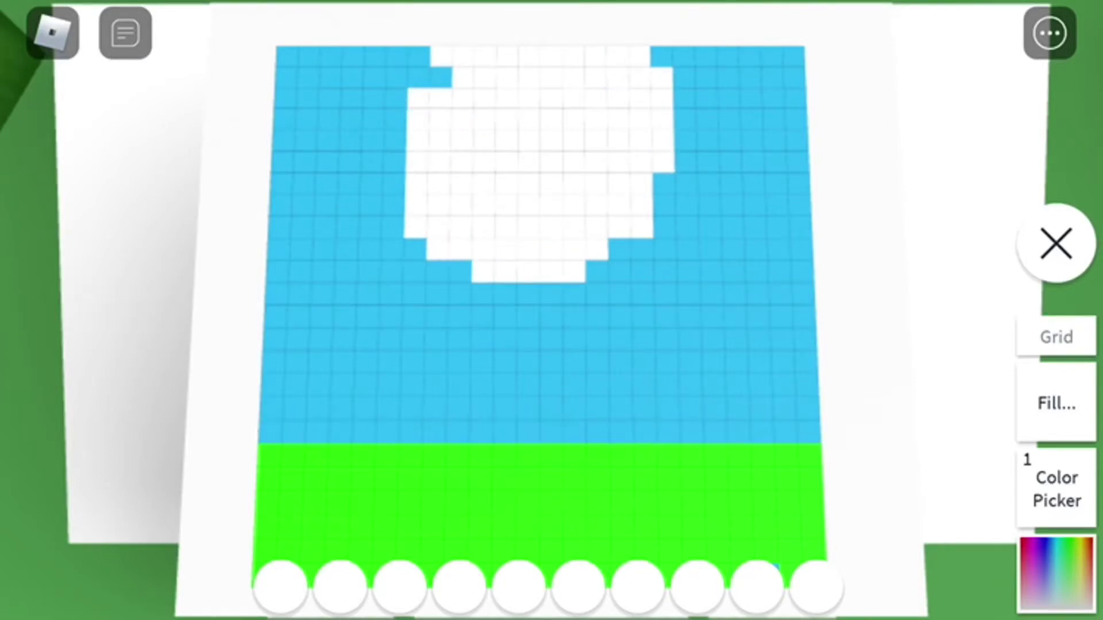
- Widen the white shape on both sides and fill stray blue cells around it
drag(686, 53, 686, 129)
drag(663, 181, 604, 276)
drag(483, 320, 423, 284)
drag(395, 212, 395, 112)
click(442, 77)
click(661, 57)
click(575, 294)
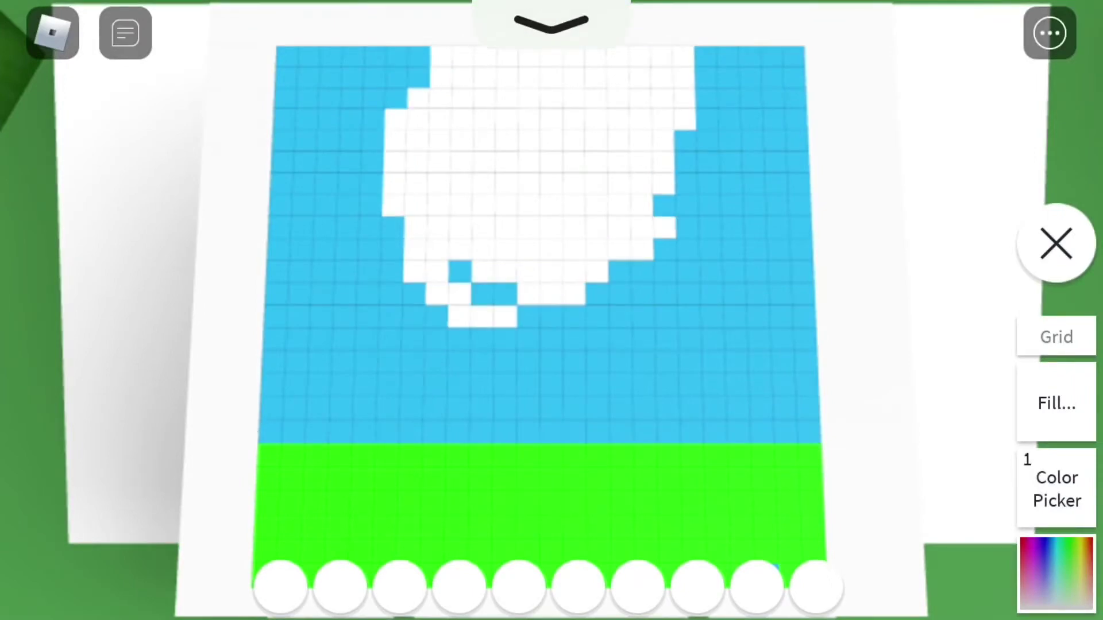
click(460, 271)
- Smooth the white shape's right edge and bottom, adding top-left cells
click(686, 162)
click(598, 294)
drag(686, 183, 687, 207)
click(619, 272)
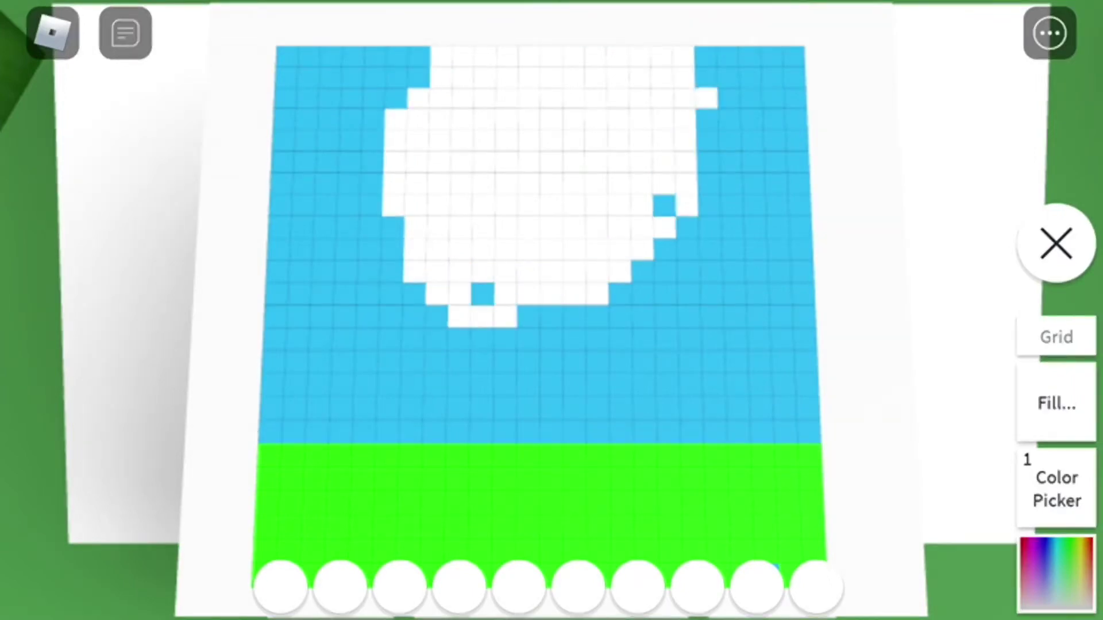
click(483, 294)
click(665, 206)
drag(418, 57, 419, 79)
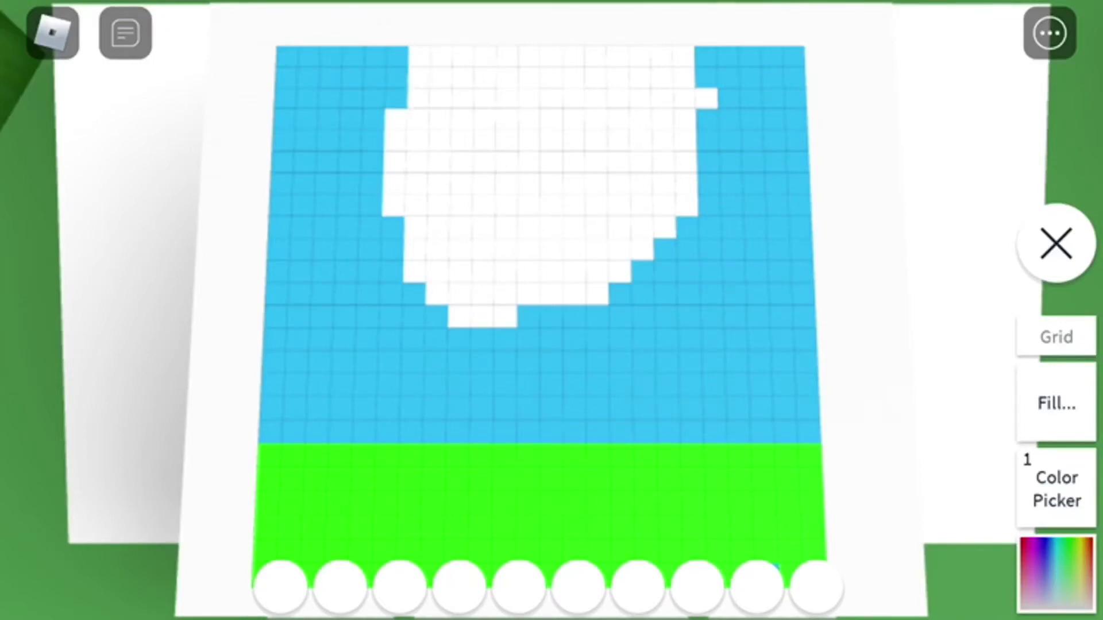
- Widen the right edge and bottom, then outline the bunny body down into the grass
click(397, 98)
drag(709, 159, 709, 250)
click(642, 272)
click(706, 57)
click(666, 248)
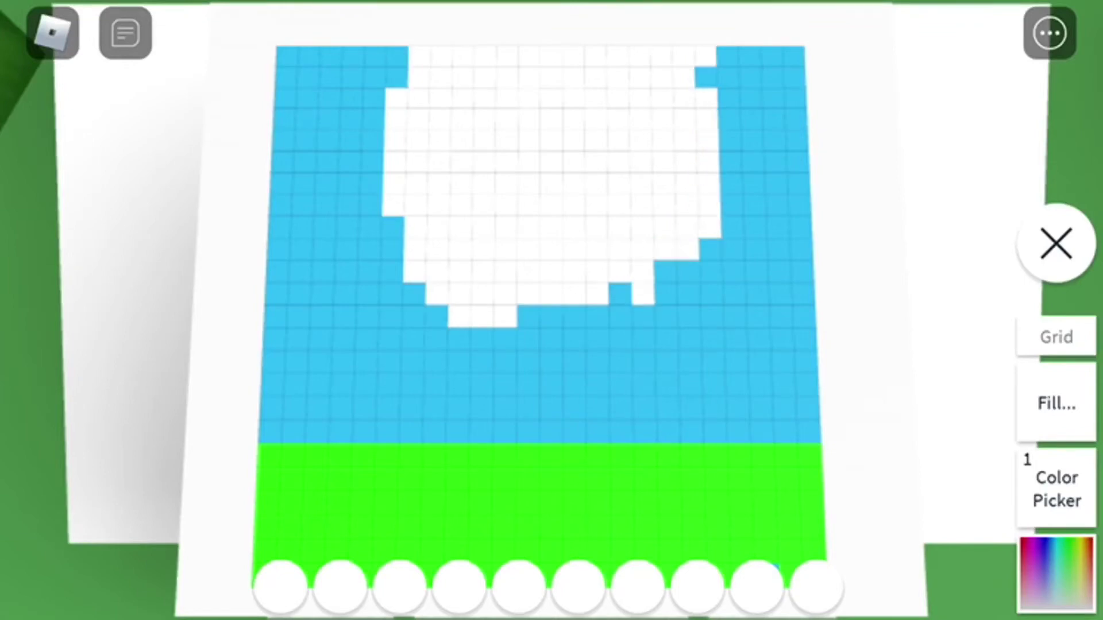
click(552, 317)
drag(397, 56, 397, 79)
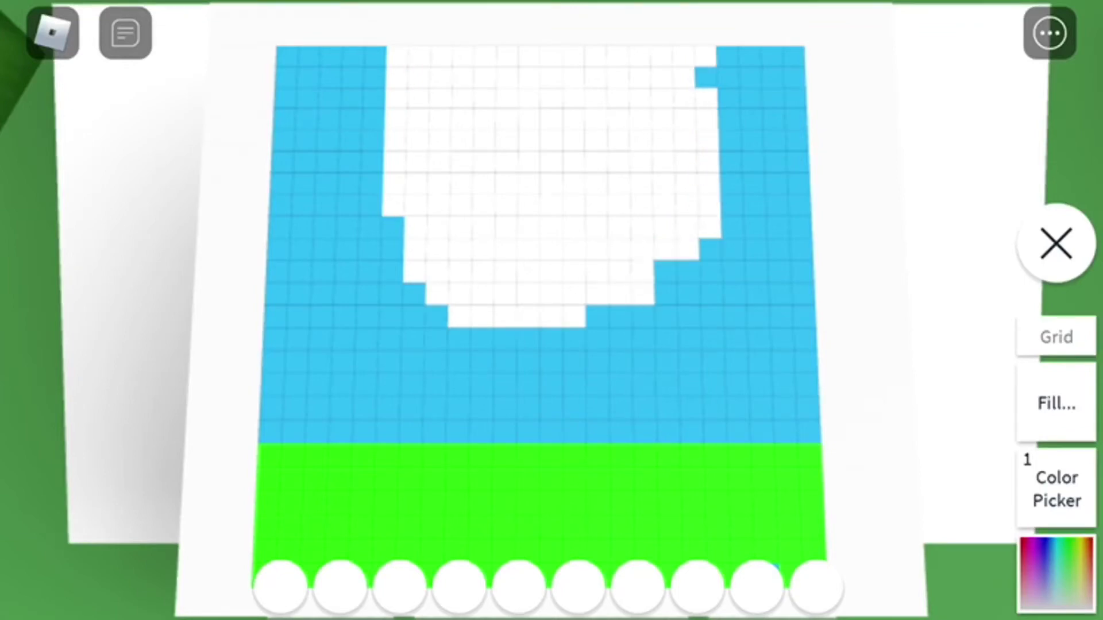
drag(678, 293, 665, 561)
- Outline the bunny's lower body in white and start filling it in
click(646, 551)
click(437, 327)
drag(412, 379, 586, 527)
click(638, 527)
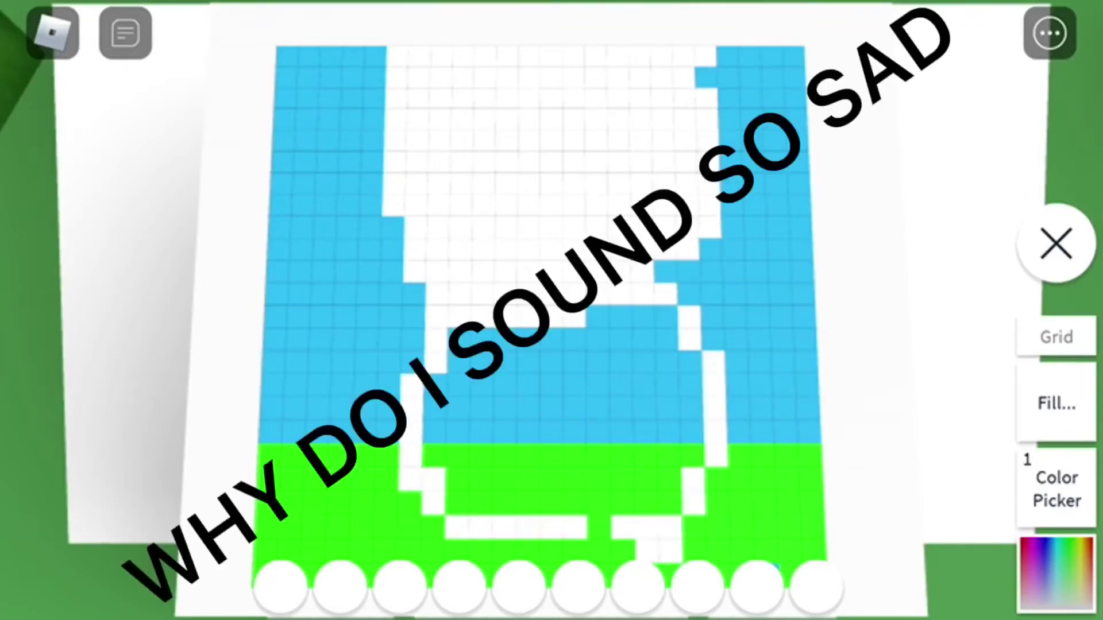
click(623, 480)
click(564, 469)
drag(378, 469, 529, 480)
click(600, 515)
click(470, 419)
click(611, 434)
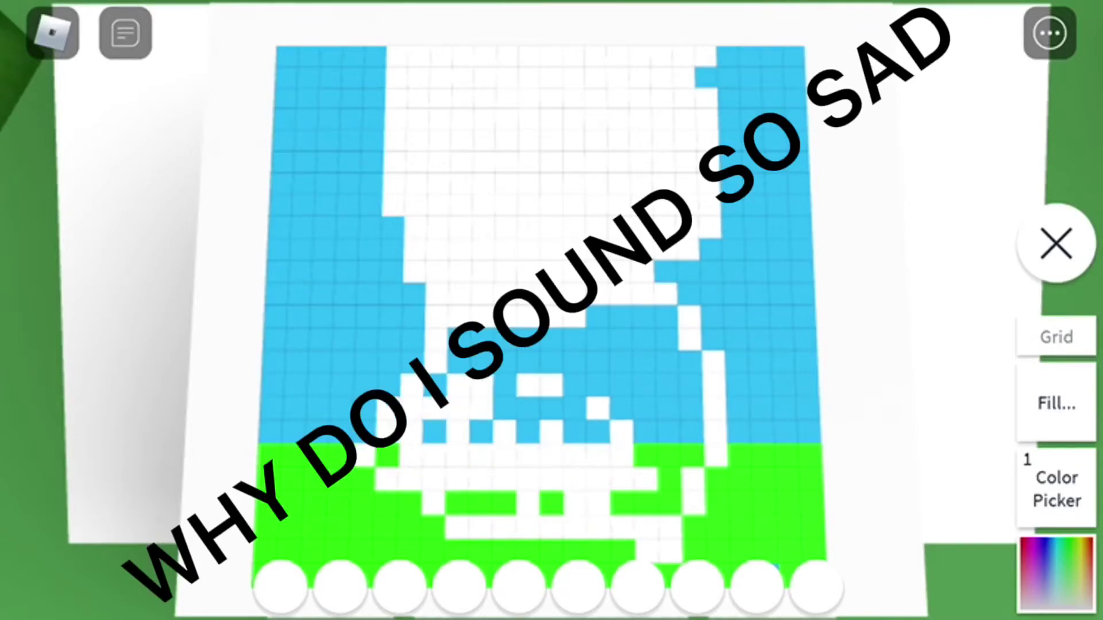
drag(440, 384, 604, 345)
- Turn the blue cells in the lower-middle and lower-right of the body white
drag(629, 414, 625, 505)
drag(552, 409, 575, 364)
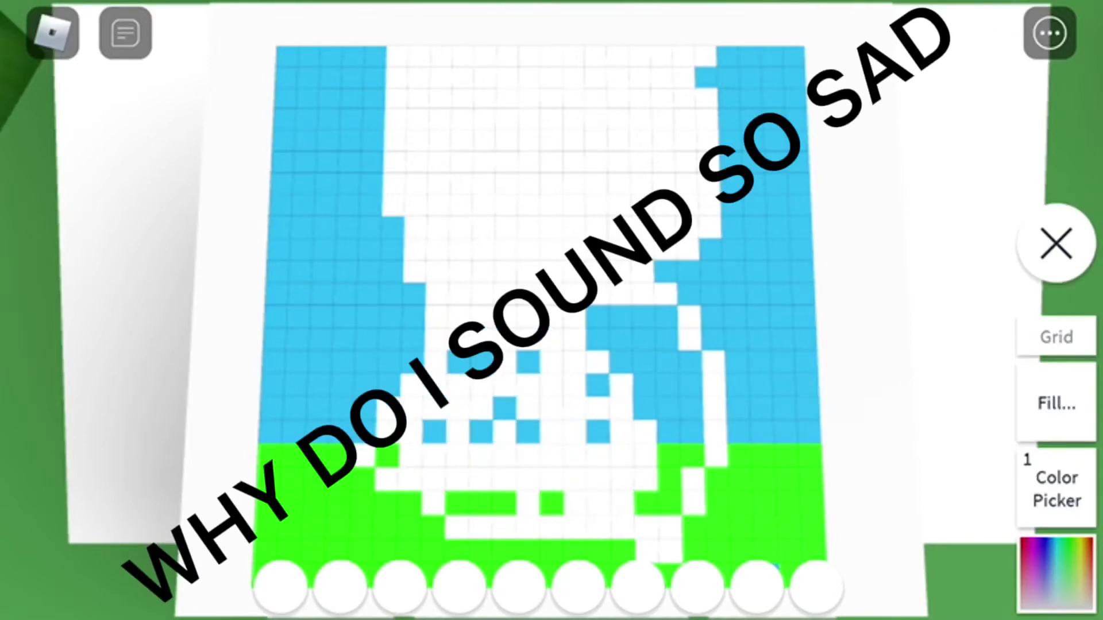
click(610, 340)
drag(643, 338, 657, 483)
mouse_move(667, 315)
mouse_down()
mouse_move(667, 388)
mouse_move(692, 465)
mouse_up()
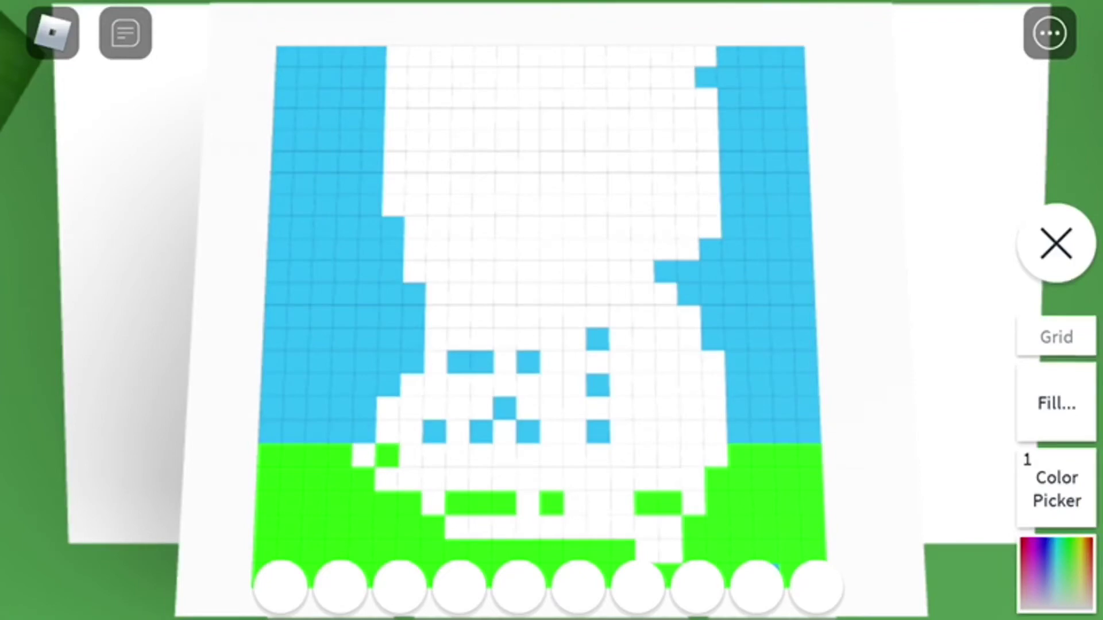
drag(645, 503, 672, 503)
click(553, 504)
click(483, 363)
- Whiten the leftover blue and green cells scattered inside the body
drag(504, 405, 528, 431)
drag(481, 431, 481, 503)
click(458, 504)
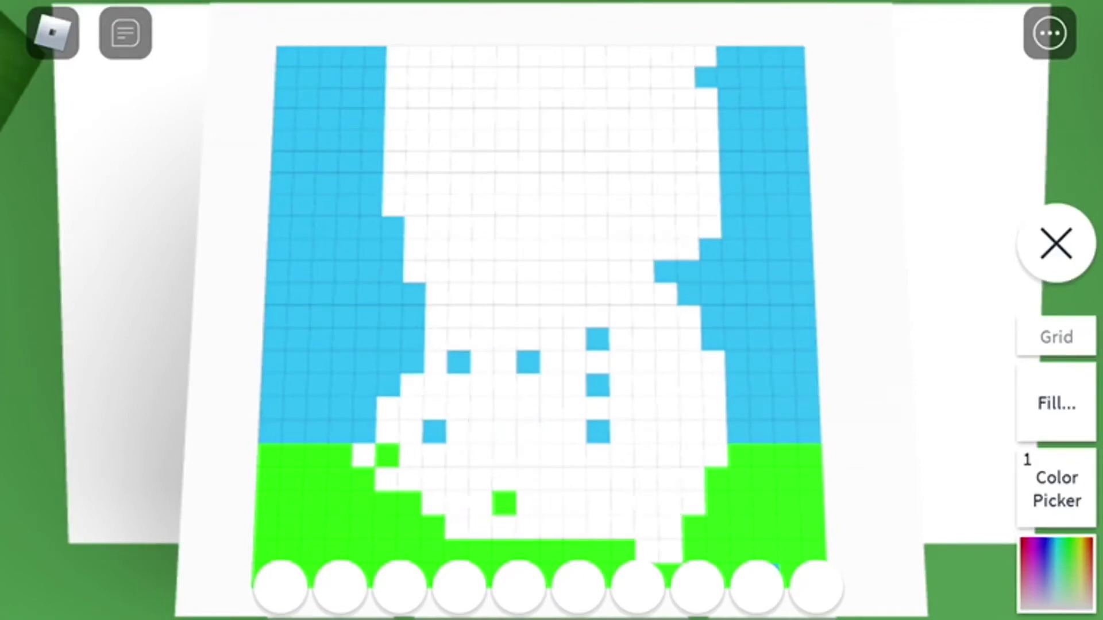
click(458, 362)
click(505, 503)
click(529, 363)
drag(598, 432, 598, 386)
click(598, 339)
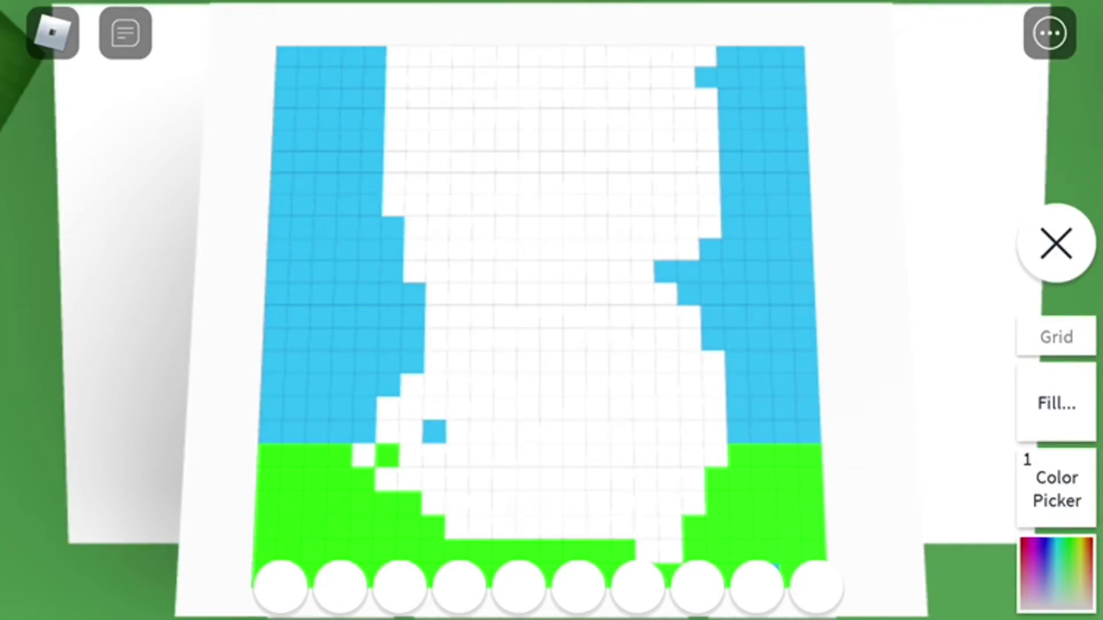
click(435, 431)
- Widen the figure's left edge with white, from top to lower body
drag(412, 291, 387, 366)
click(390, 386)
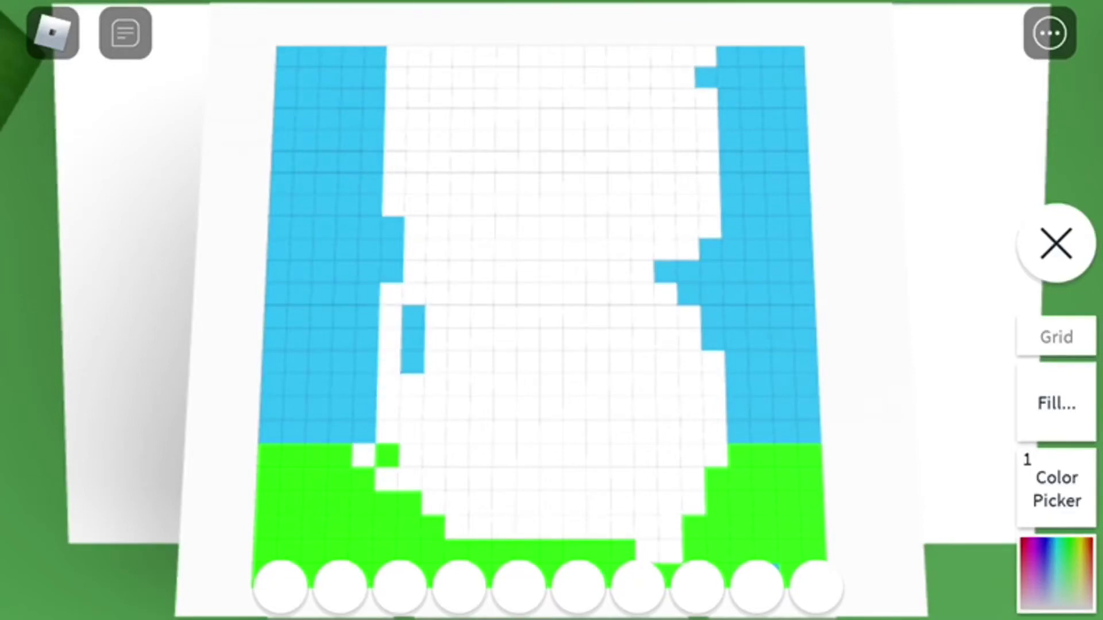
drag(414, 314, 414, 364)
drag(392, 226, 392, 250)
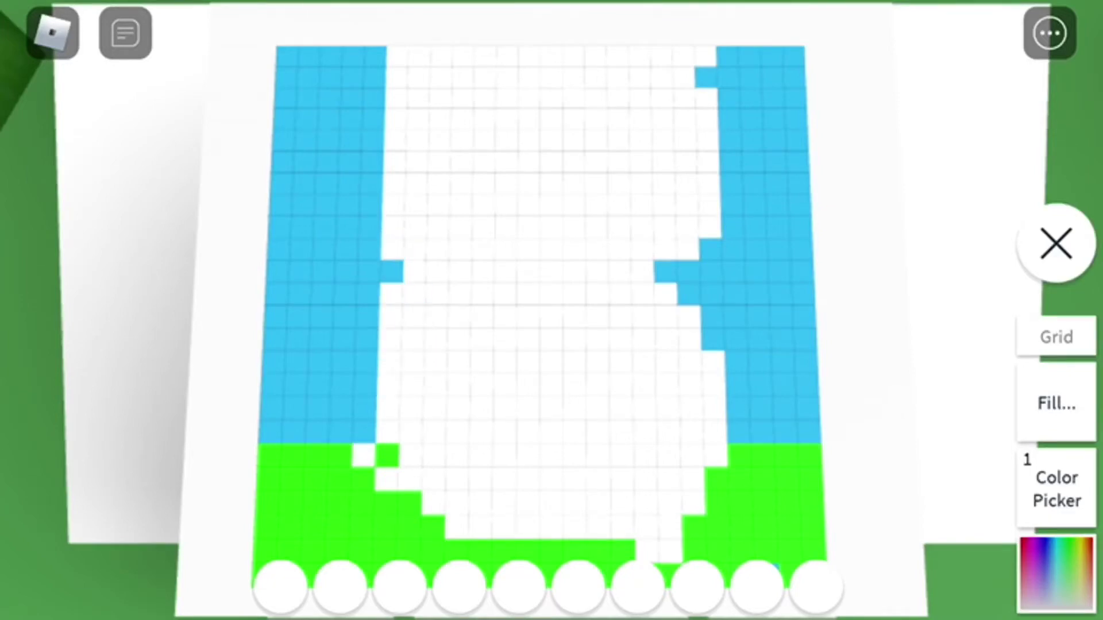
drag(373, 91, 372, 194)
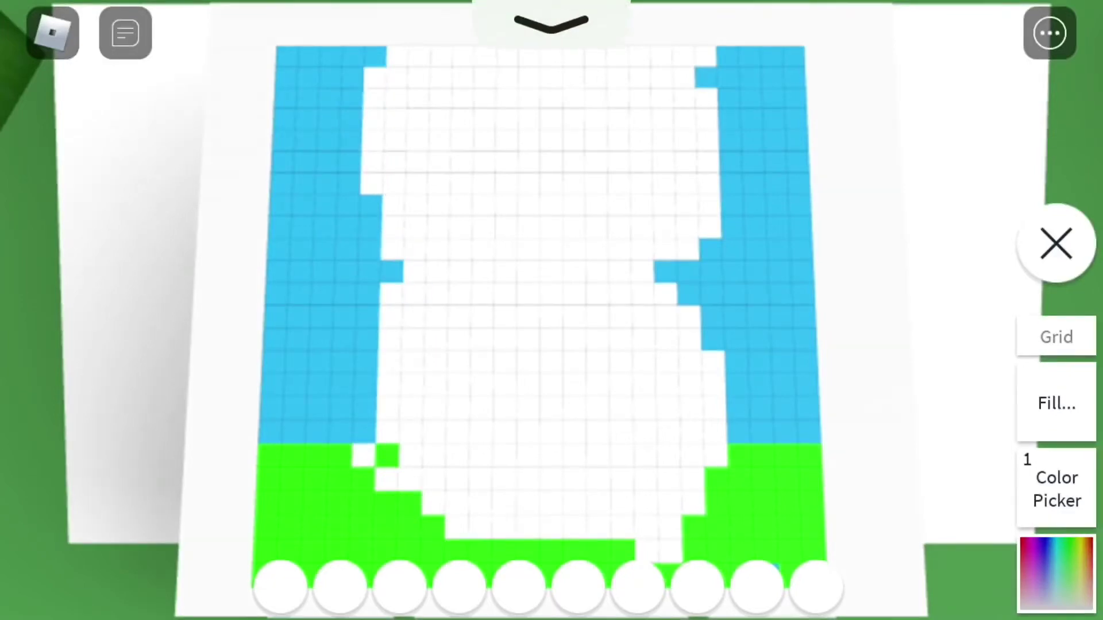
drag(350, 139, 366, 250)
drag(352, 90, 352, 129)
drag(371, 205, 370, 229)
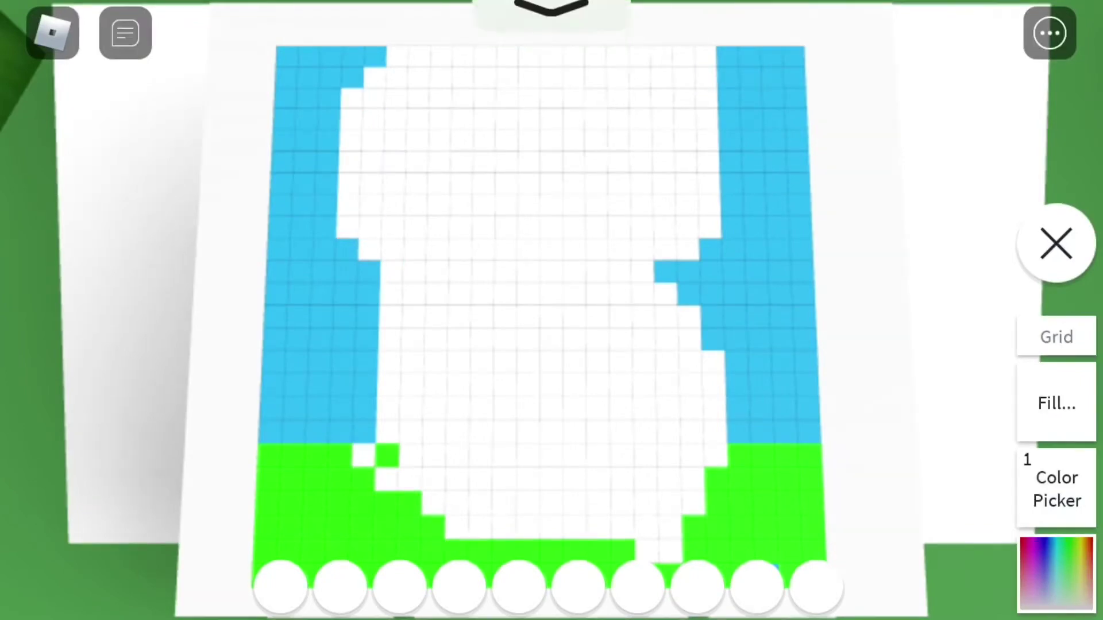
mouse_move(344, 314)
mouse_down()
mouse_move(344, 387)
mouse_move(379, 460)
mouse_up()
drag(366, 392, 358, 311)
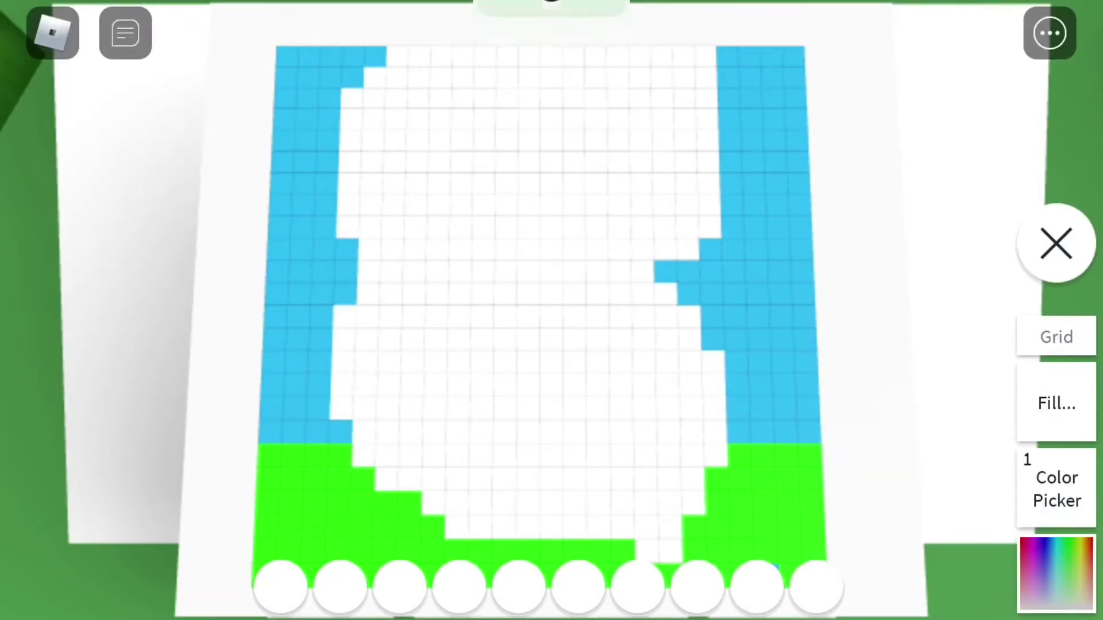
- Paint the bottom green rows white across both the lower left and lower right
drag(405, 504, 285, 528)
drag(406, 527, 436, 528)
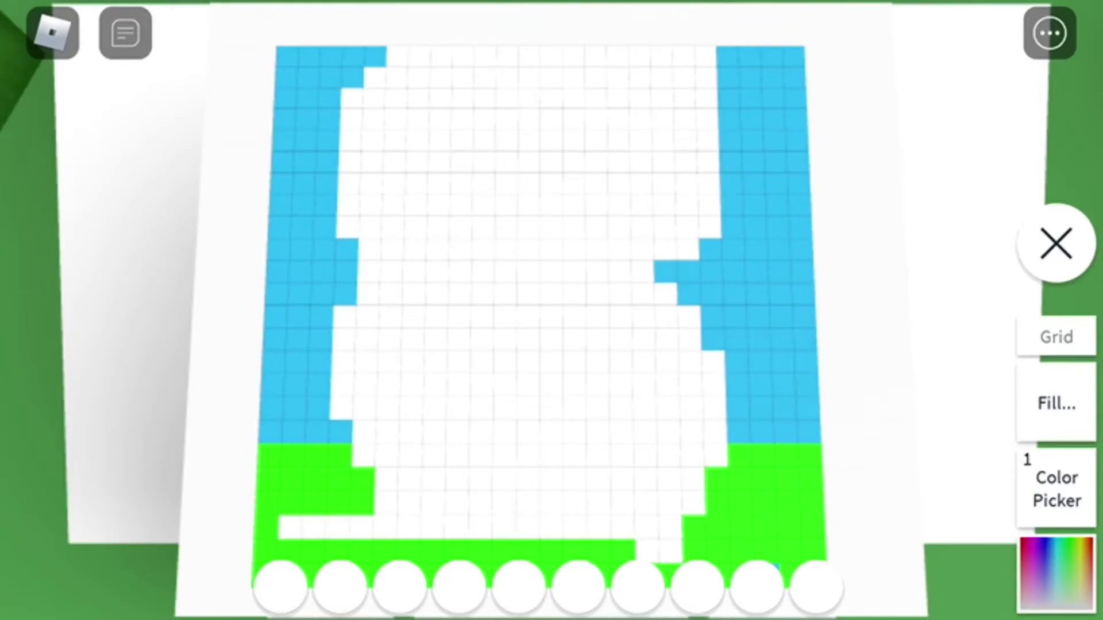
drag(291, 473, 366, 504)
drag(310, 479, 372, 479)
drag(690, 528, 823, 528)
drag(711, 504, 819, 505)
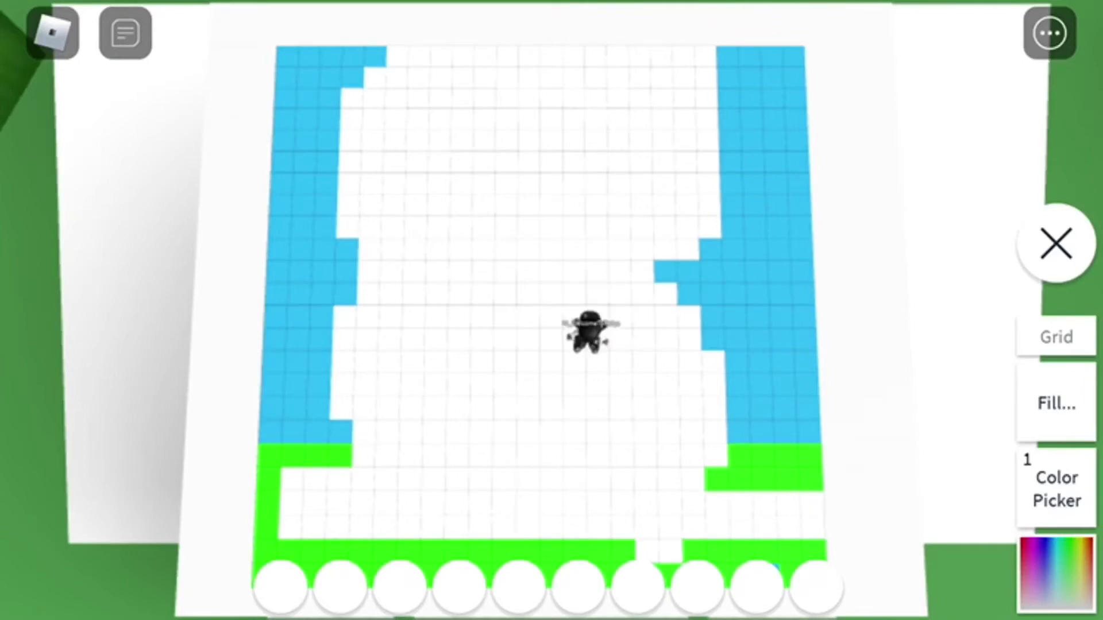
click(293, 456)
drag(268, 478, 267, 529)
drag(716, 479, 819, 479)
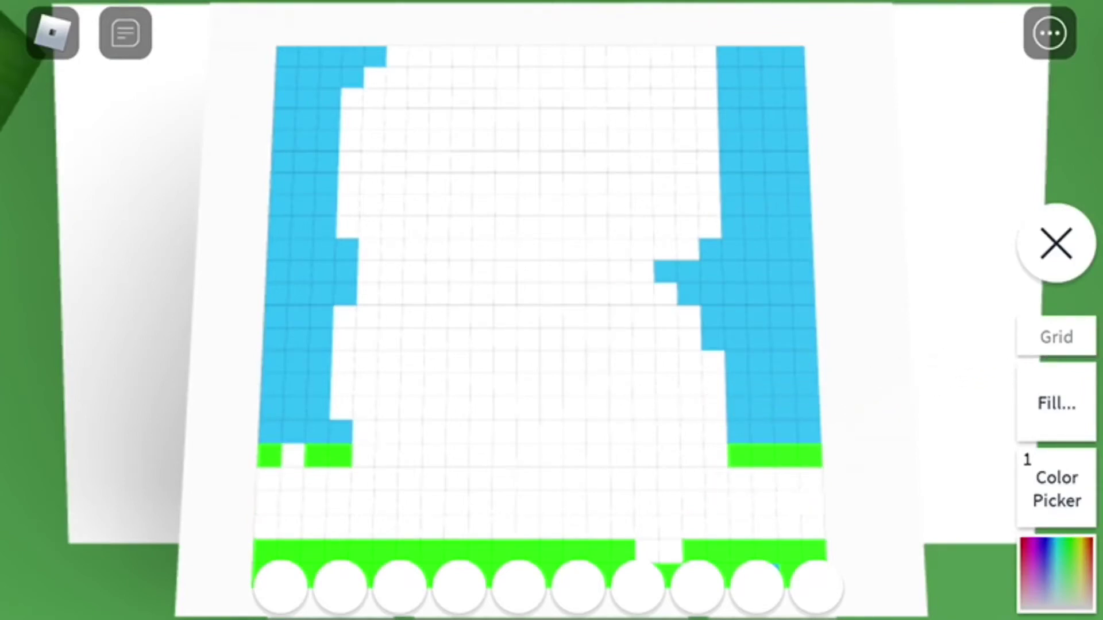
- Switch to soft pink and paint 2x3 pink blocks in both bottom corners
click(1056, 574)
drag(460, 227, 425, 327)
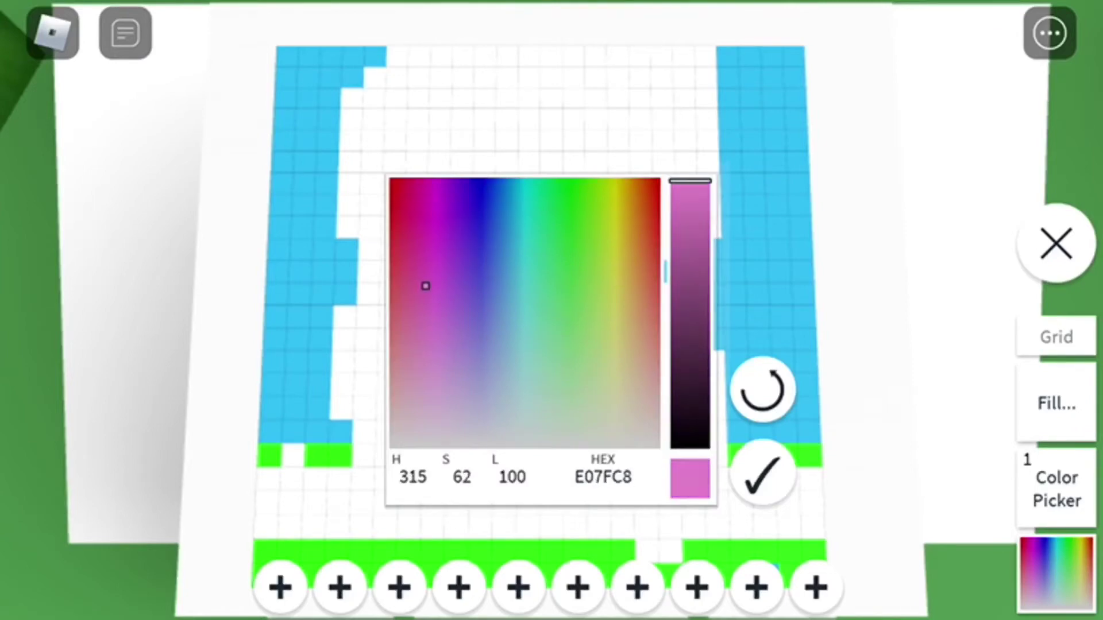
click(763, 477)
drag(787, 504, 813, 527)
drag(811, 480, 815, 527)
mouse_move(268, 478)
mouse_down()
mouse_move(269, 527)
mouse_move(292, 478)
mouse_up()
click(290, 527)
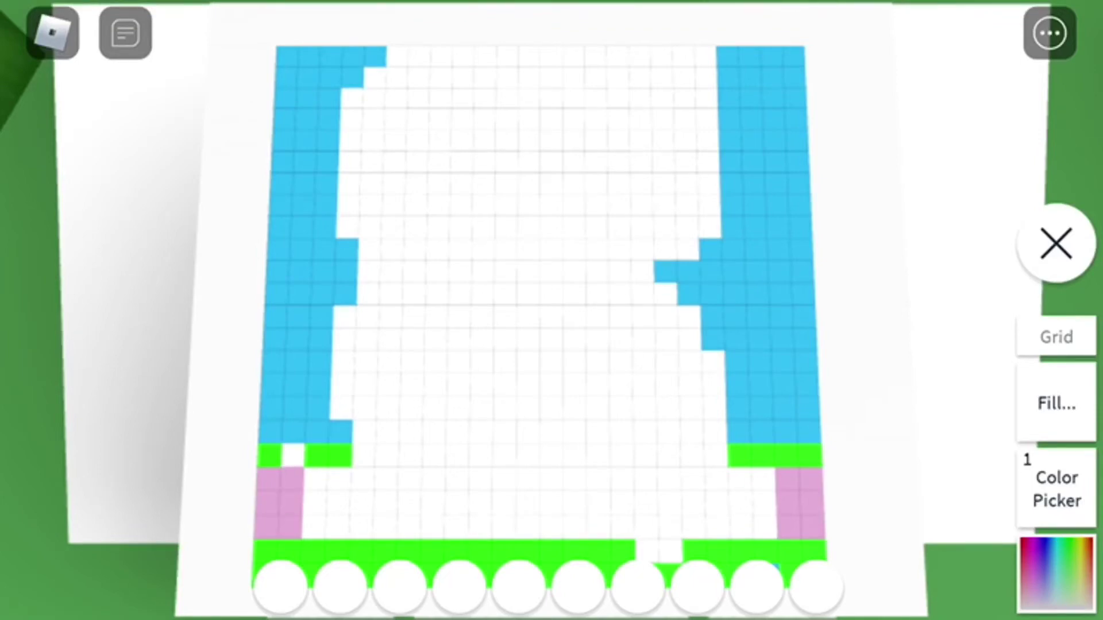
- Set the brush to black (000000) and paint the right eye block
click(1055, 574)
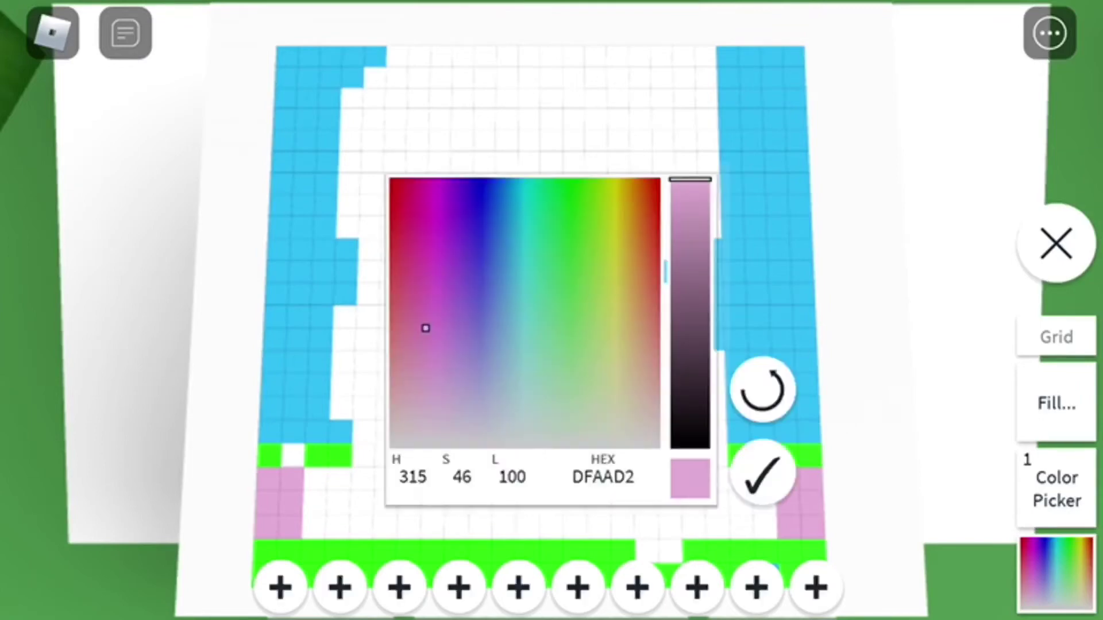
mouse_move(426, 328)
mouse_down()
mouse_move(571, 426)
mouse_move(660, 449)
mouse_up()
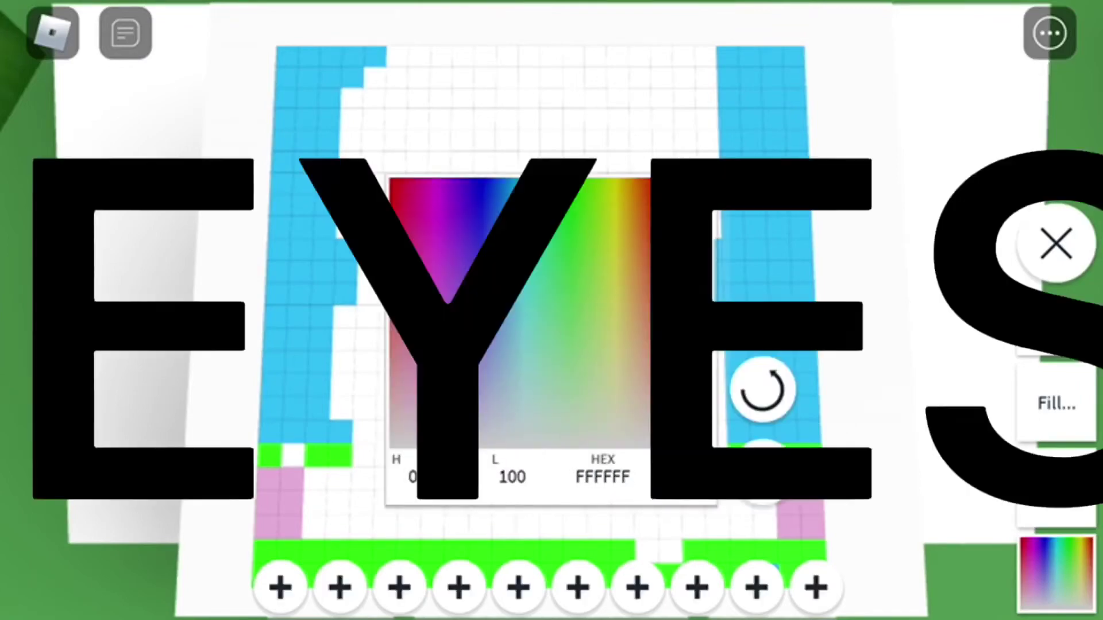
drag(690, 181, 692, 525)
click(1055, 573)
click(640, 119)
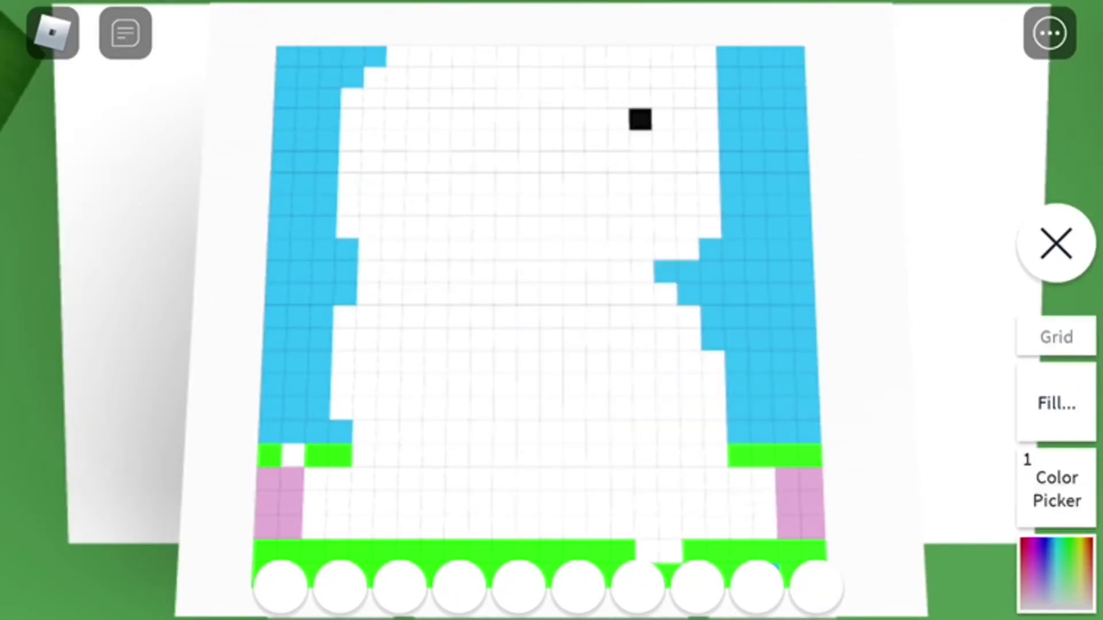
drag(618, 120, 596, 97)
drag(639, 141, 596, 140)
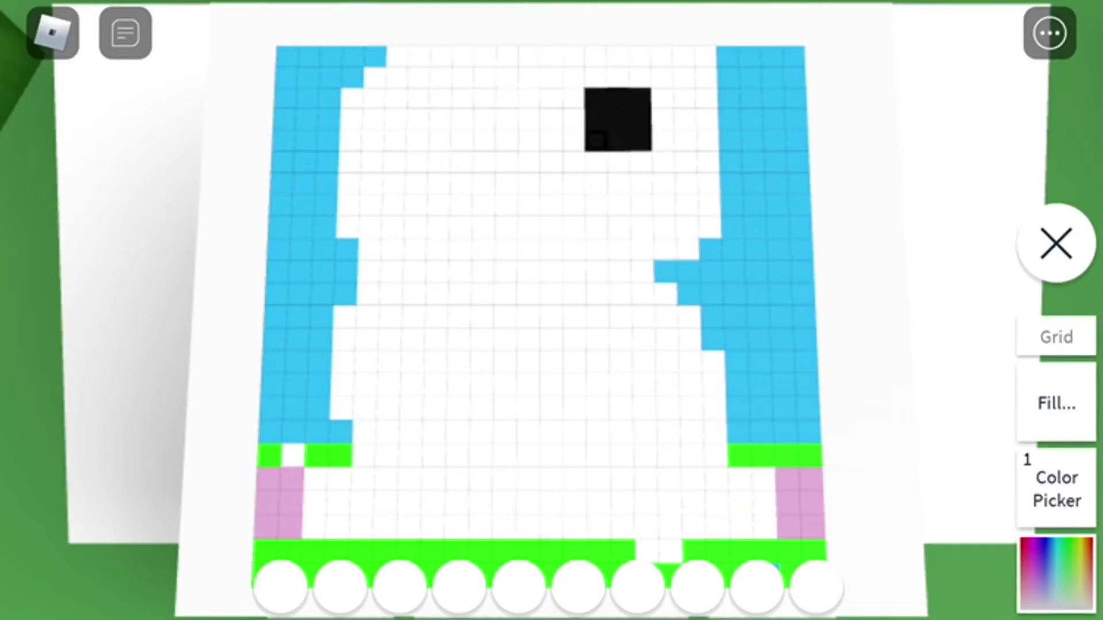
- Paint the left eye as a solid black block of cells
click(507, 99)
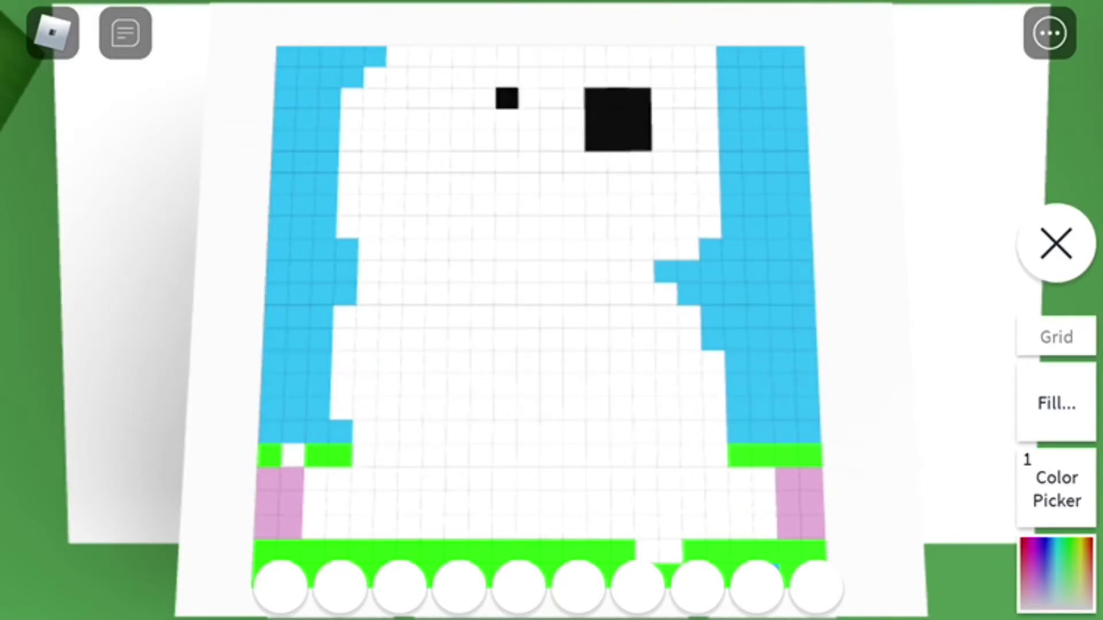
click(485, 98)
click(484, 122)
click(484, 142)
click(507, 141)
click(530, 142)
click(529, 163)
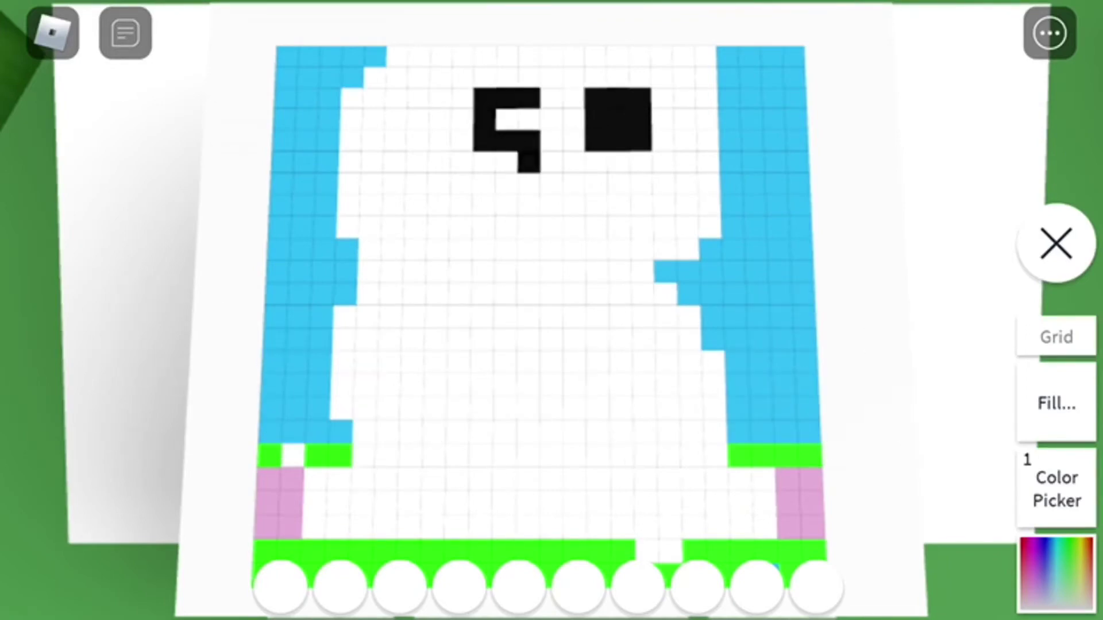
click(529, 121)
click(507, 162)
click(485, 162)
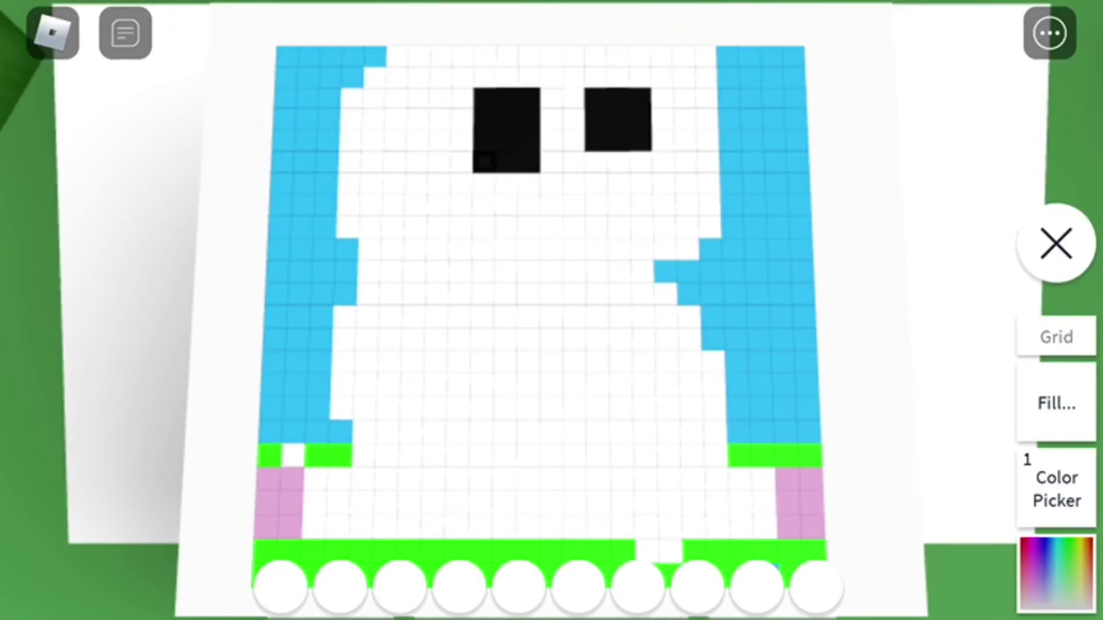
- Extend the right eye one row down in black
click(640, 162)
click(618, 162)
click(596, 162)
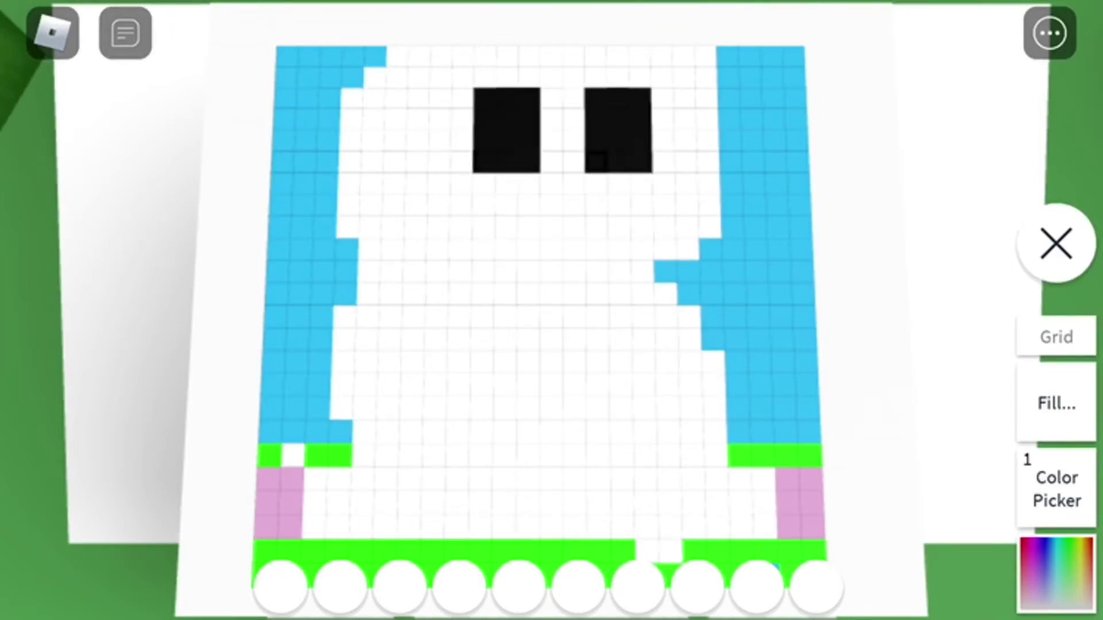
click(1057, 488)
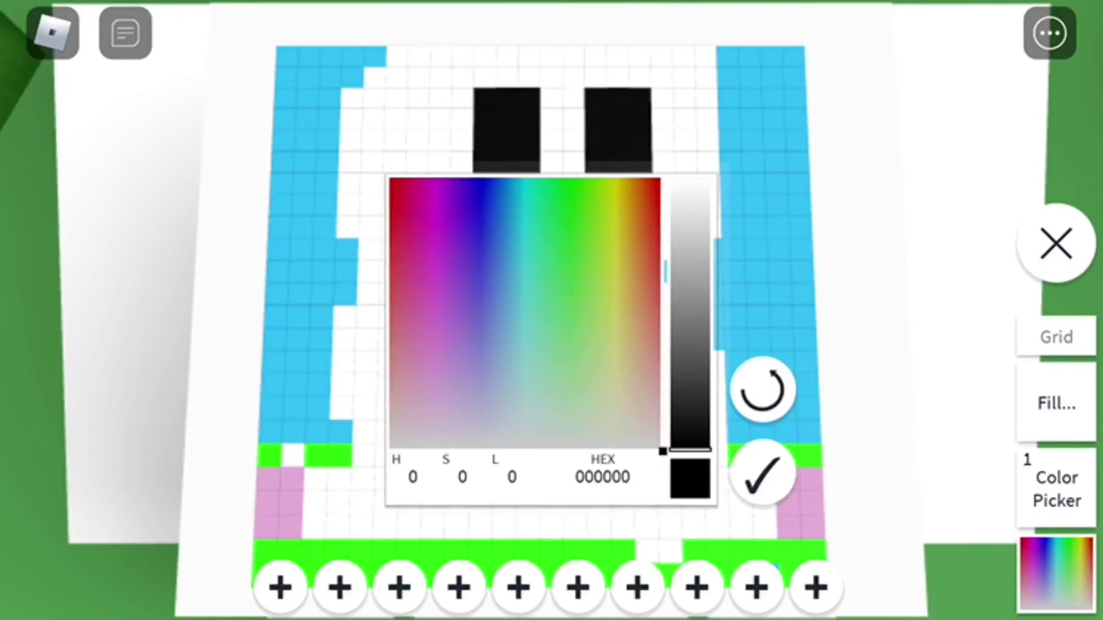
- Add light blue highlight cells to the top of both eyes
click(532, 221)
click(690, 181)
mouse_move(525, 229)
mouse_down()
mouse_move(517, 204)
mouse_move(518, 223)
mouse_up()
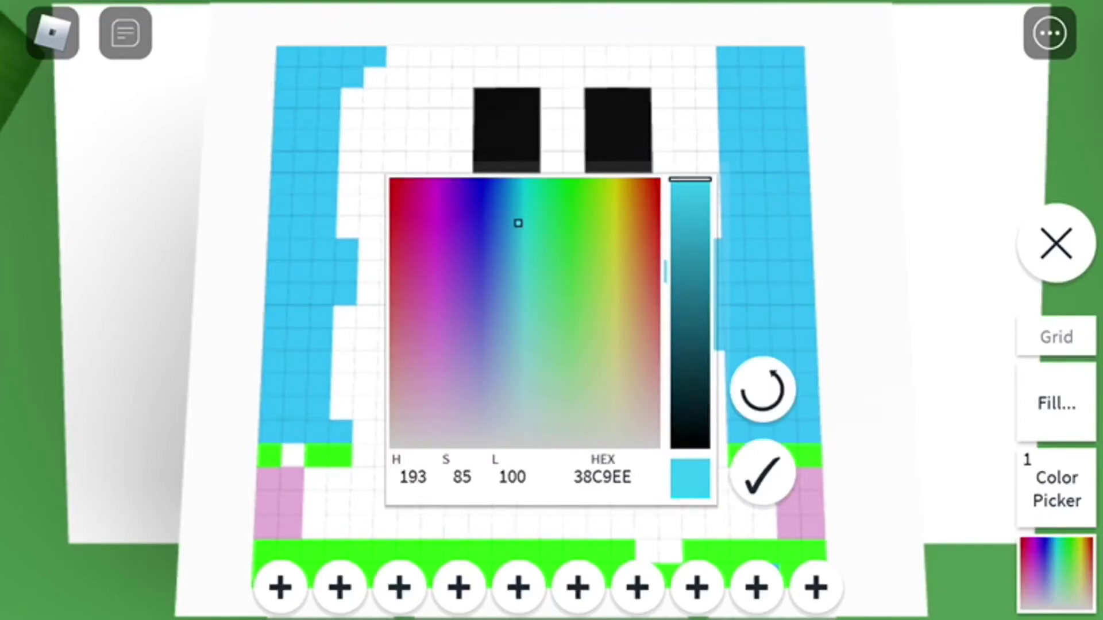
click(762, 472)
click(596, 98)
click(485, 98)
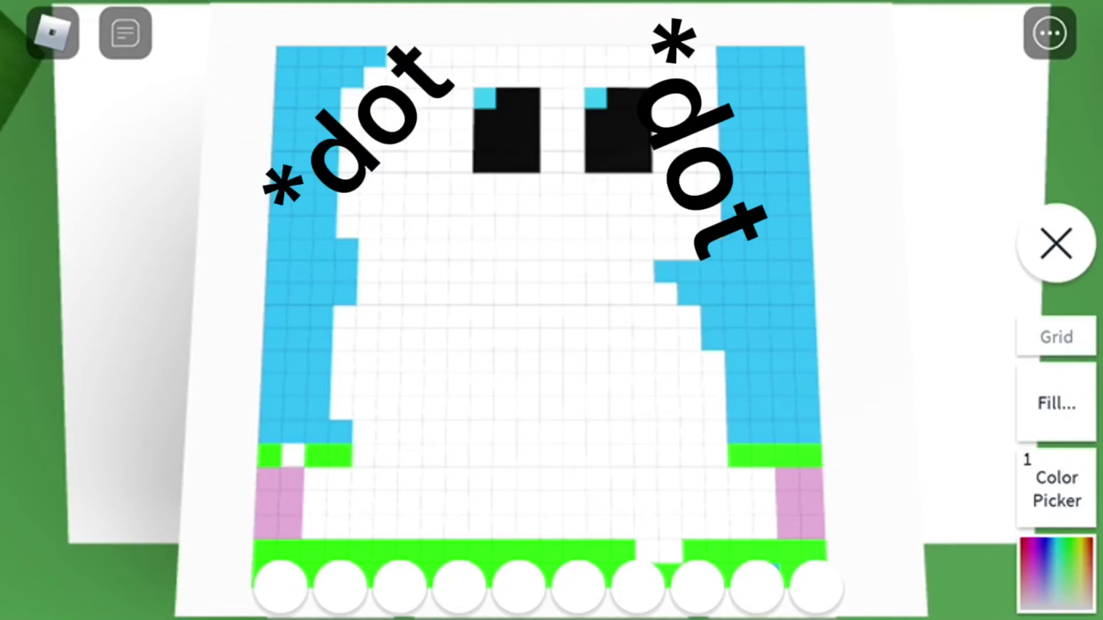
- Paint a pink nose pixel below the eyes
click(1057, 488)
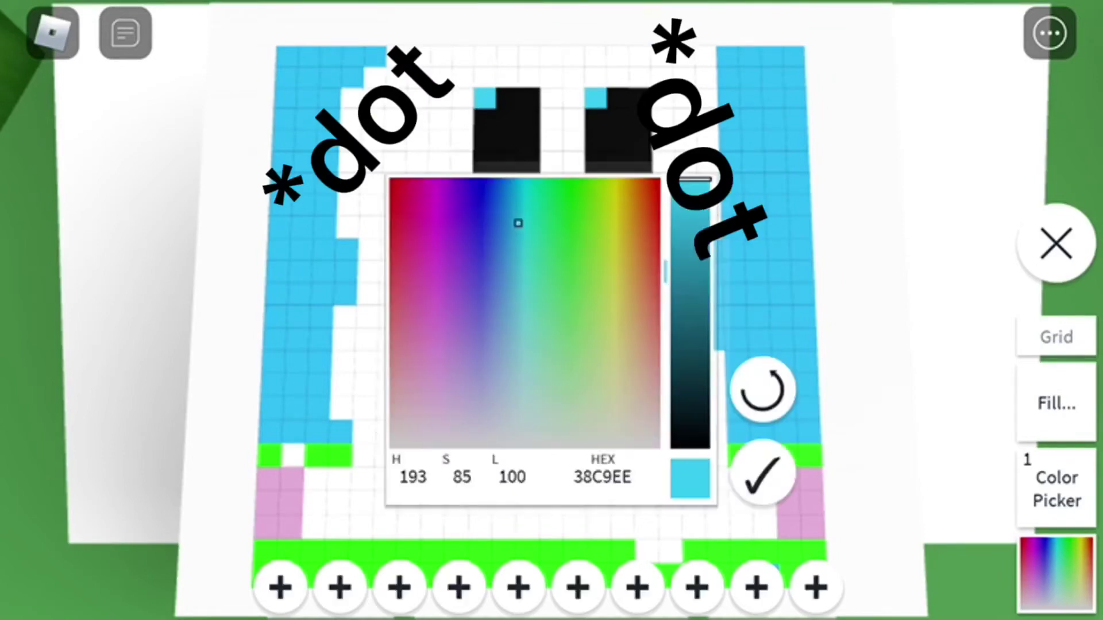
click(438, 262)
click(432, 300)
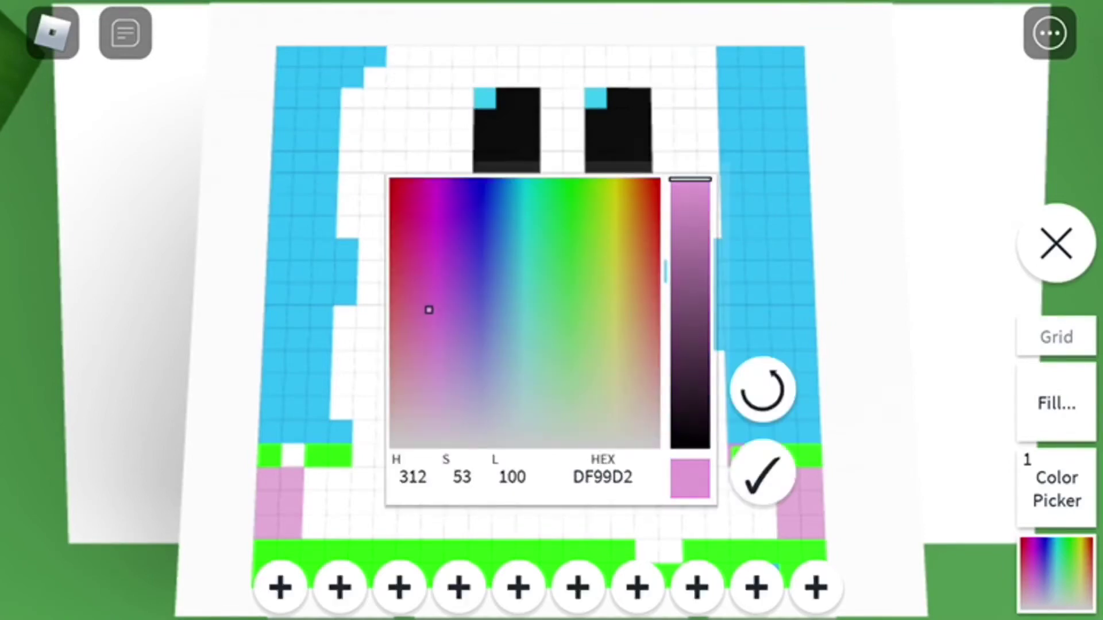
click(763, 473)
click(552, 227)
- Paint black mouth pixels over the nose area with a black brush
click(1057, 489)
click(690, 452)
click(763, 472)
drag(551, 227, 597, 270)
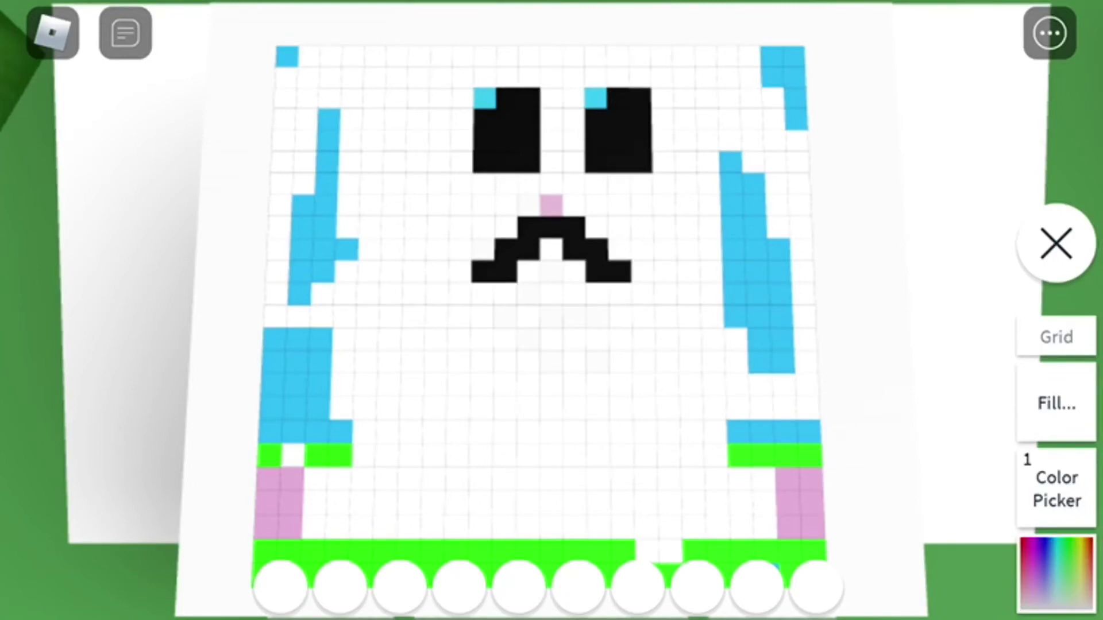
- Paint pink ear columns down the left side and pink cells on the right
click(1056, 489)
click(434, 326)
click(760, 475)
drag(328, 129, 327, 281)
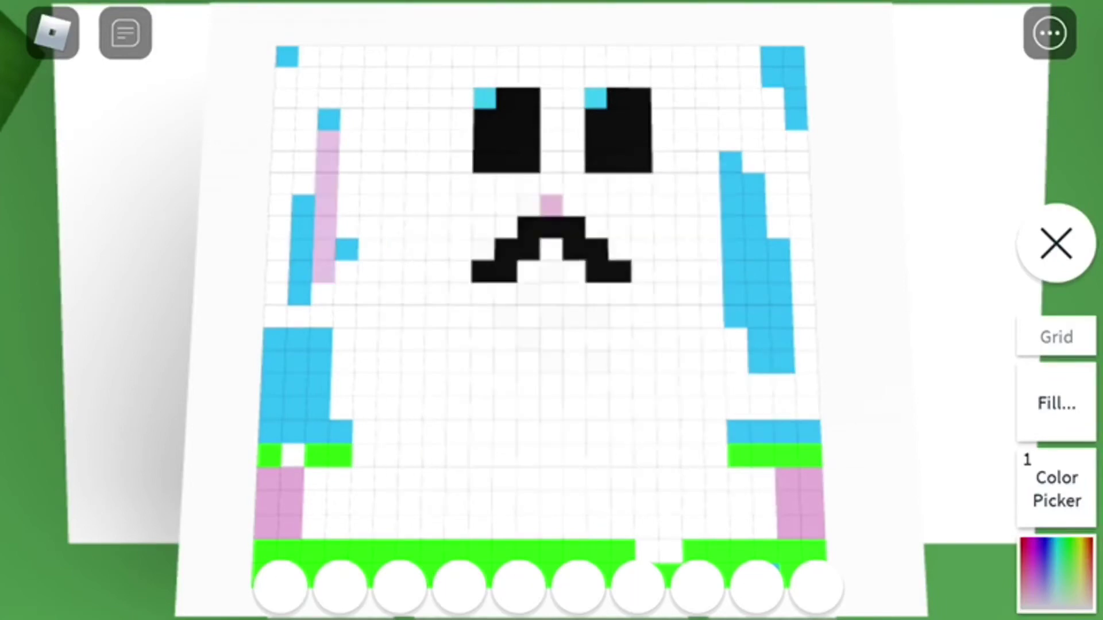
drag(349, 156, 349, 280)
mouse_move(302, 220)
mouse_down()
mouse_move(301, 280)
mouse_move(304, 155)
mouse_up()
mouse_move(706, 183)
mouse_down()
mouse_move(754, 229)
mouse_move(771, 380)
mouse_move(731, 151)
mouse_up()
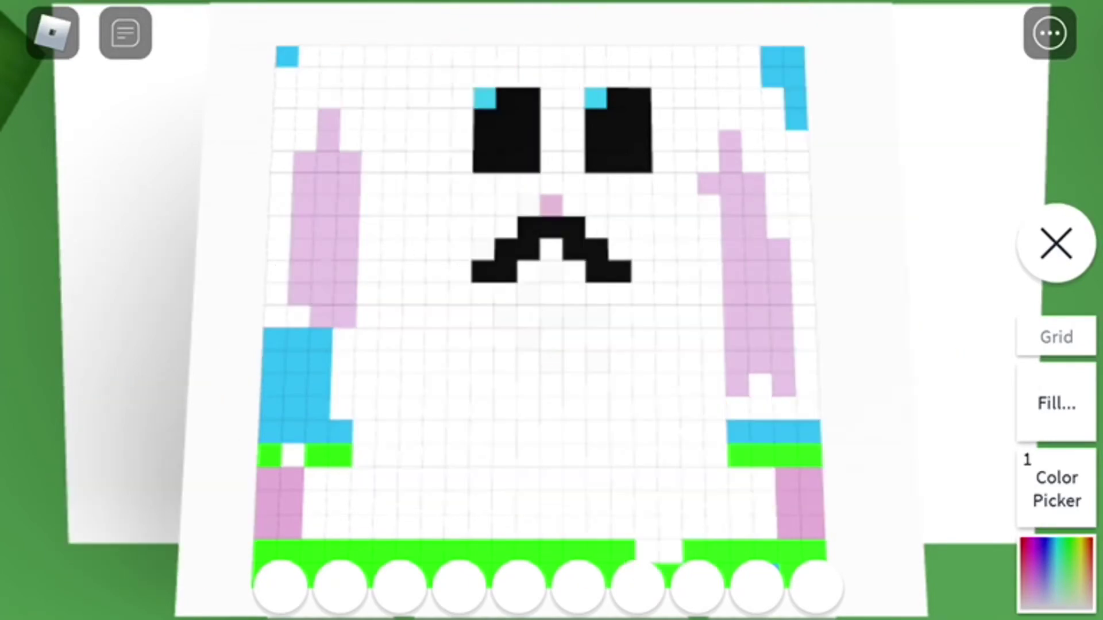
drag(288, 345, 289, 262)
- Repaint the lower-left cells white
click(1057, 489)
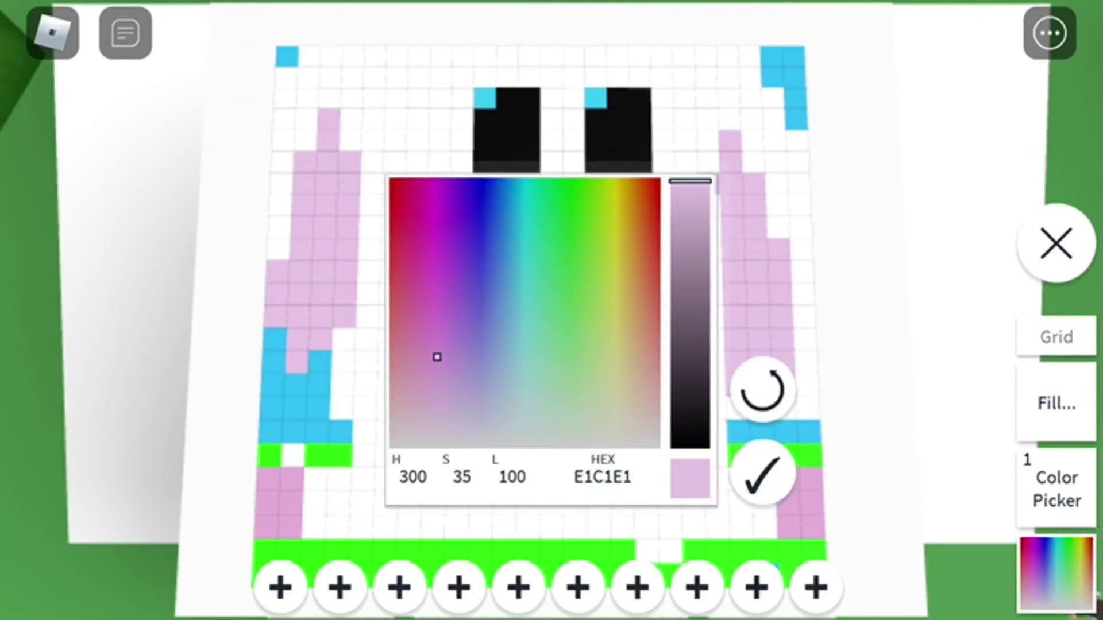
click(763, 472)
mouse_move(345, 316)
mouse_down()
mouse_move(273, 344)
mouse_move(296, 363)
mouse_up()
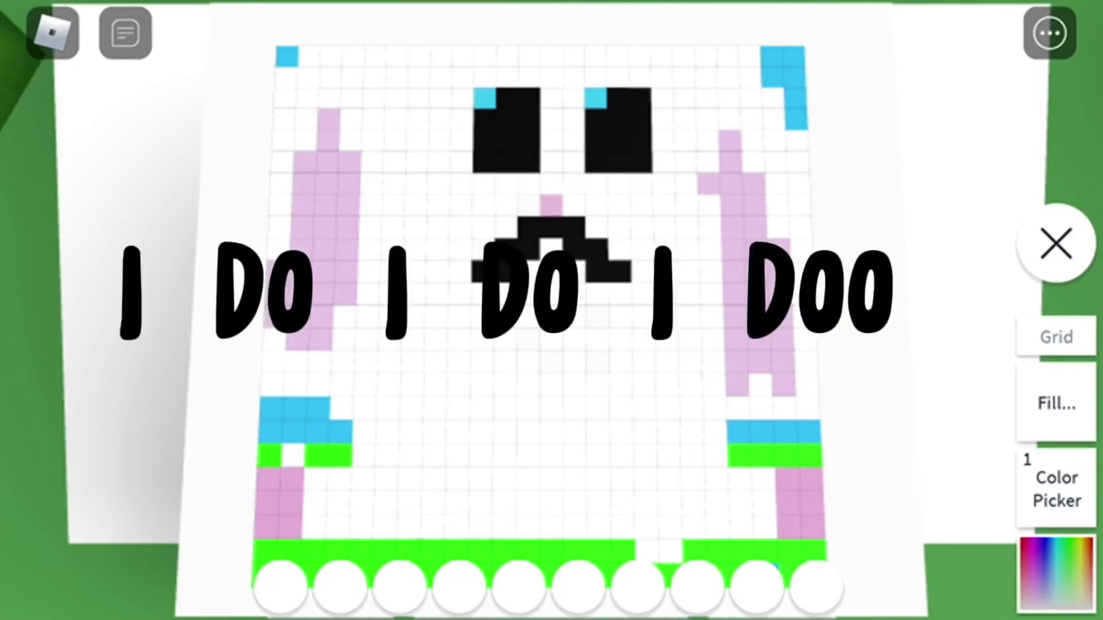
- Paint a light pink band along the top row of the canvas
click(1057, 488)
click(436, 288)
click(421, 347)
click(762, 474)
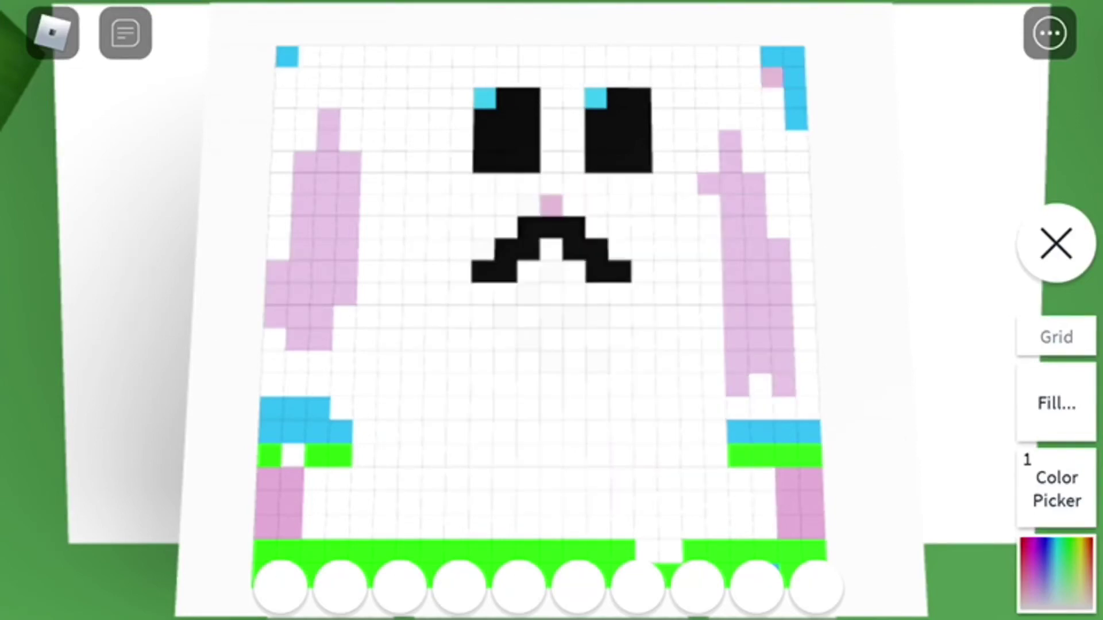
drag(780, 78, 332, 57)
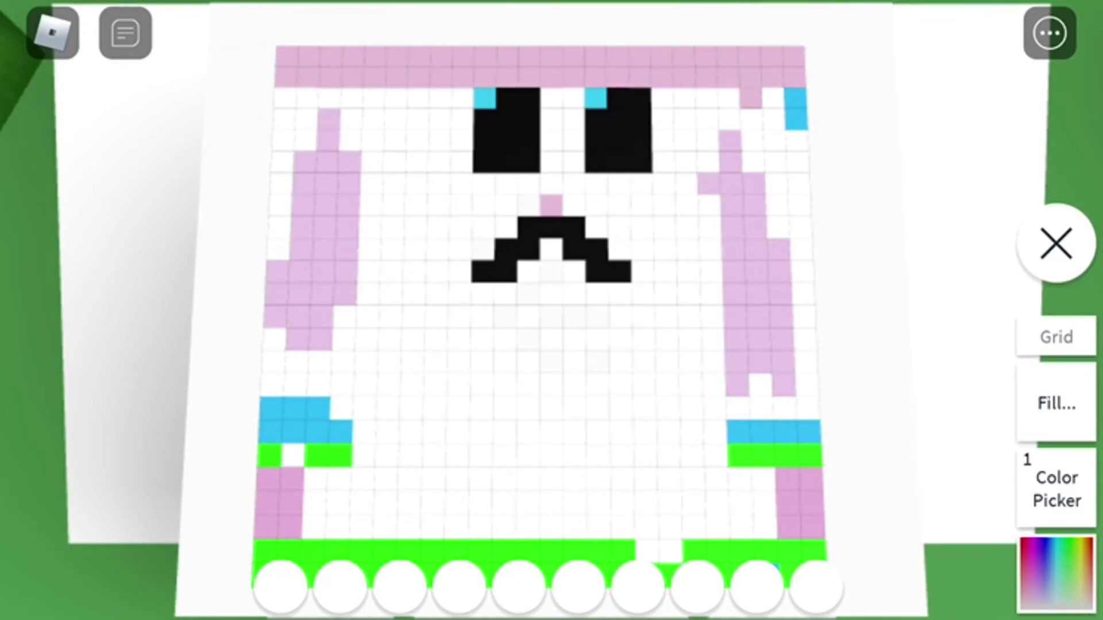
click(1057, 573)
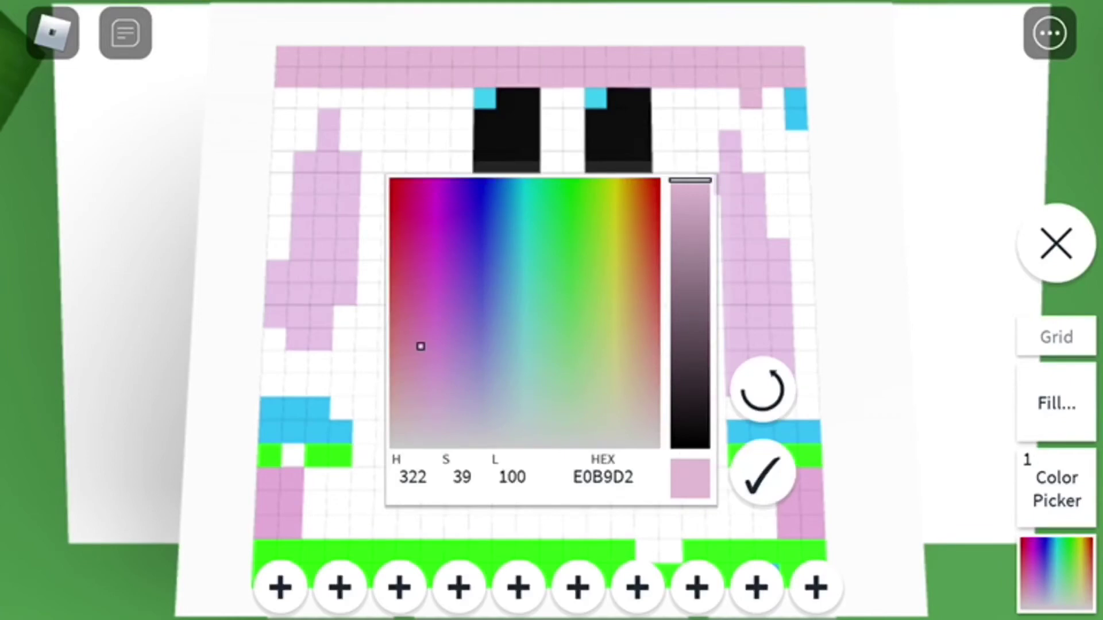
- Sketch the two black paws, then clear the misdrawn stray strokes
drag(689, 184, 690, 446)
click(761, 471)
drag(644, 331, 603, 458)
drag(552, 337, 578, 456)
drag(479, 336, 389, 339)
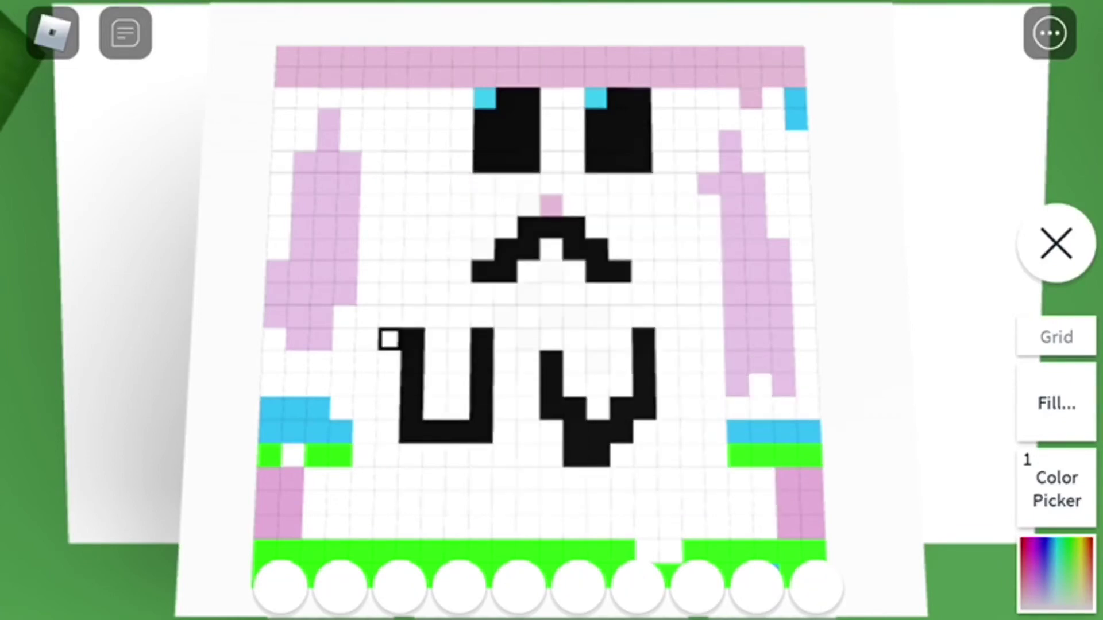
drag(552, 380, 586, 457)
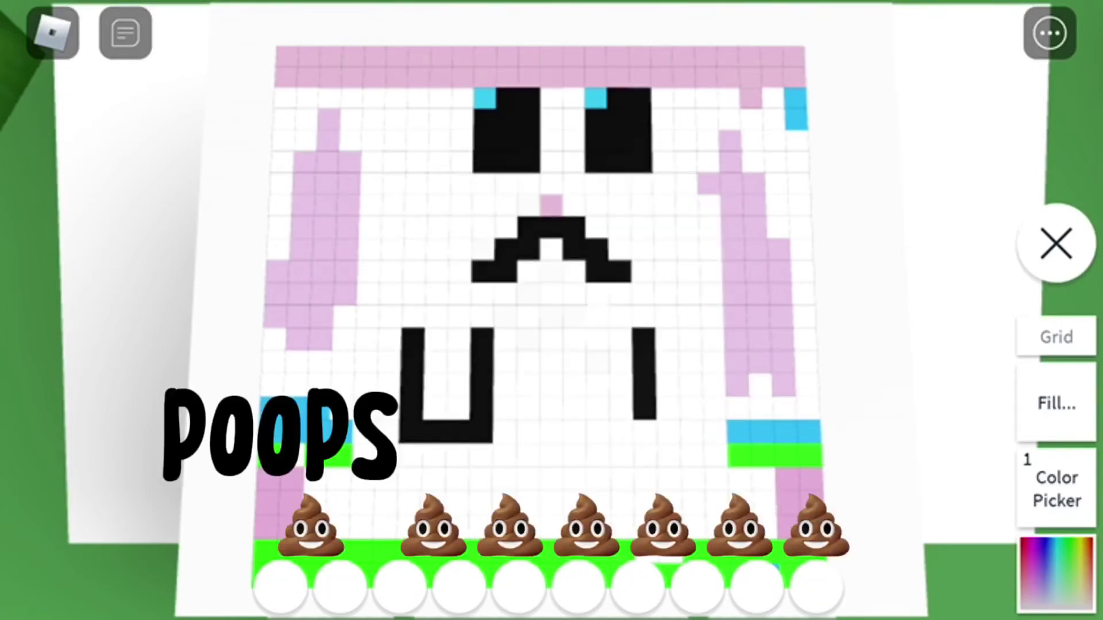
drag(644, 331, 645, 418)
- Redraw the right paw's bottom and both sides in black
click(1056, 573)
drag(690, 178, 689, 256)
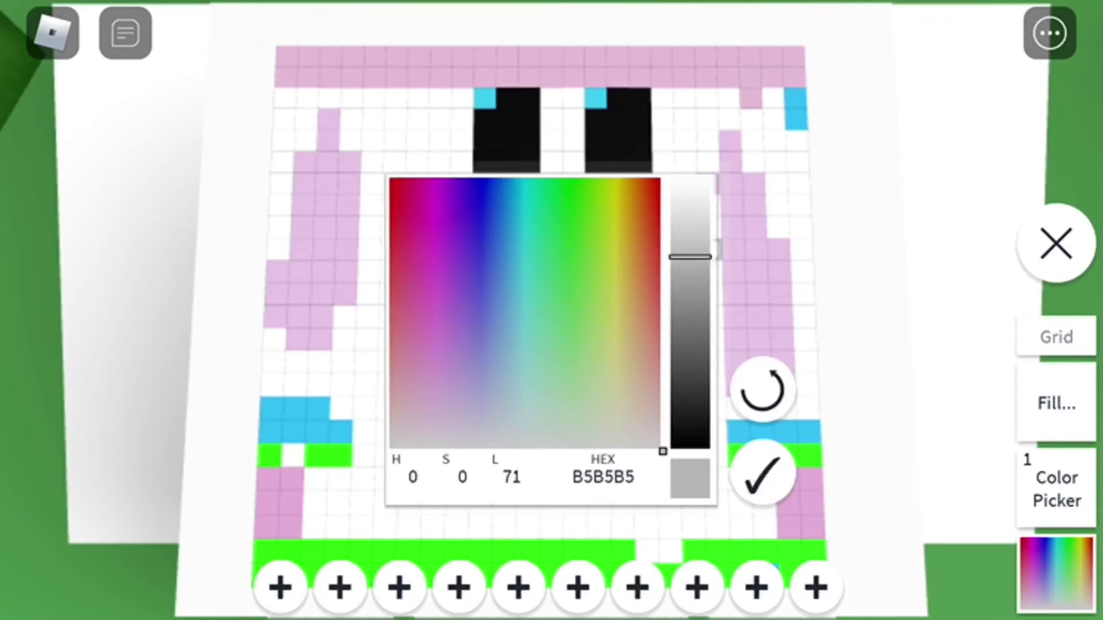
click(768, 474)
drag(622, 455, 552, 385)
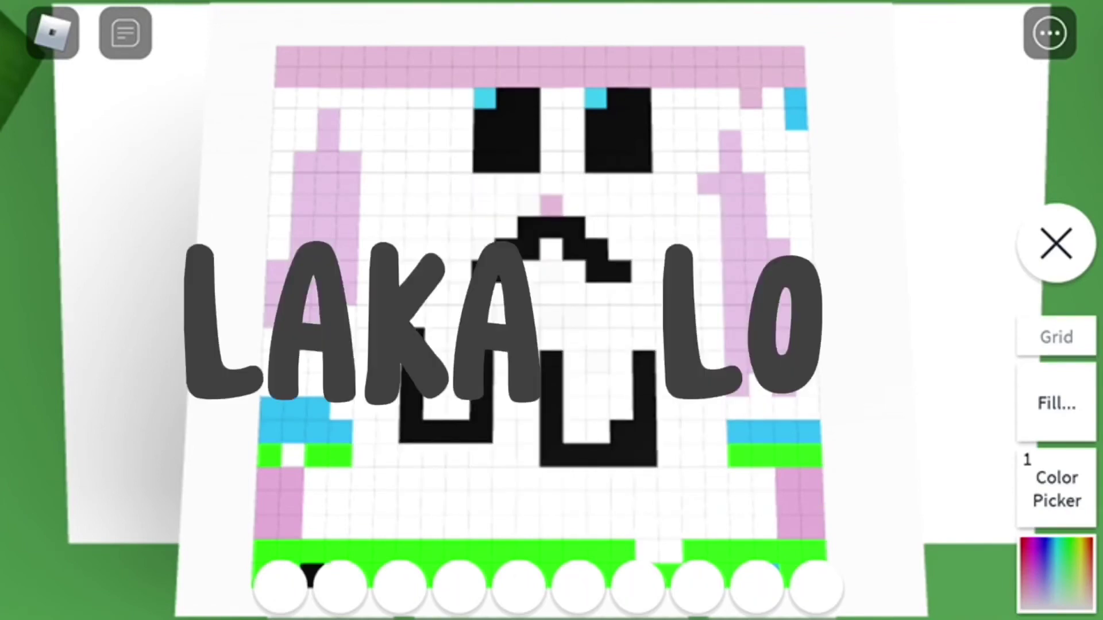
drag(621, 353, 621, 421)
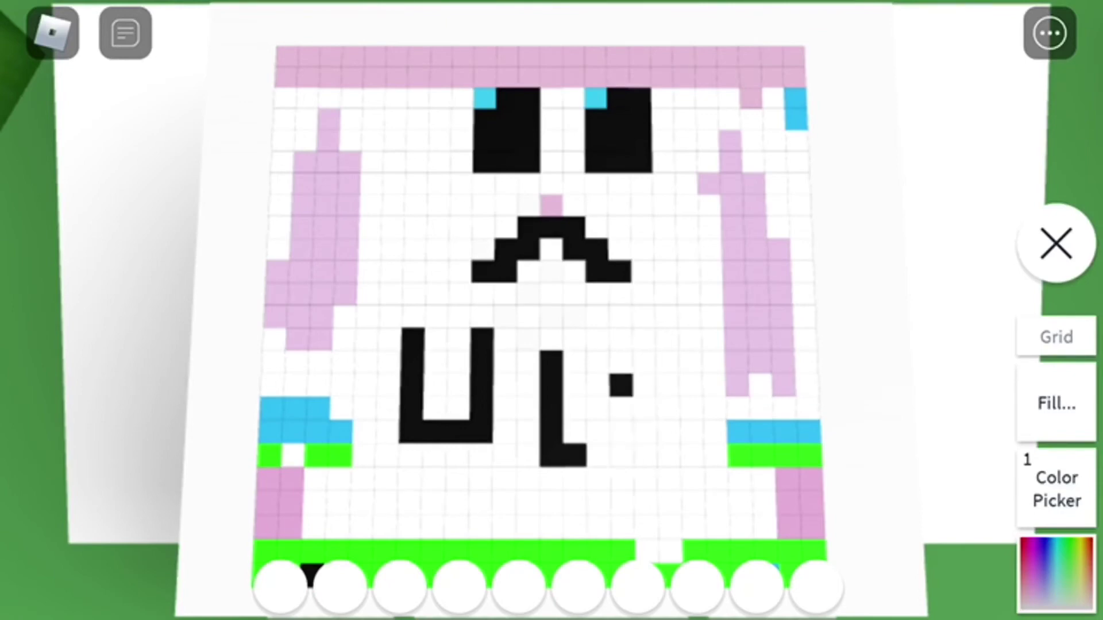
click(1056, 573)
click(768, 475)
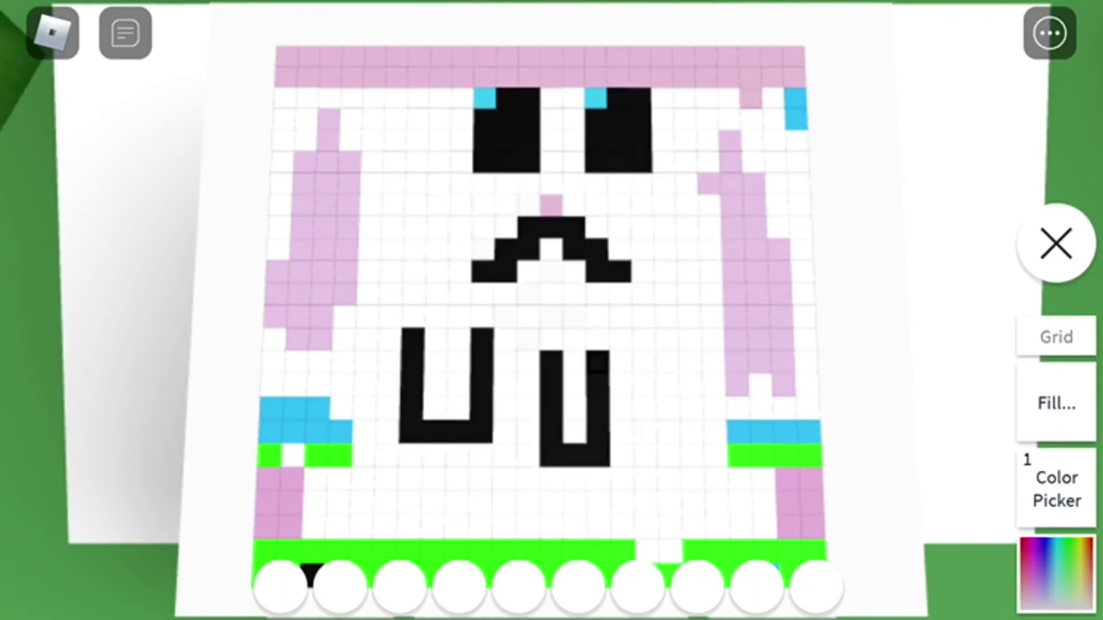
click(1057, 573)
click(766, 474)
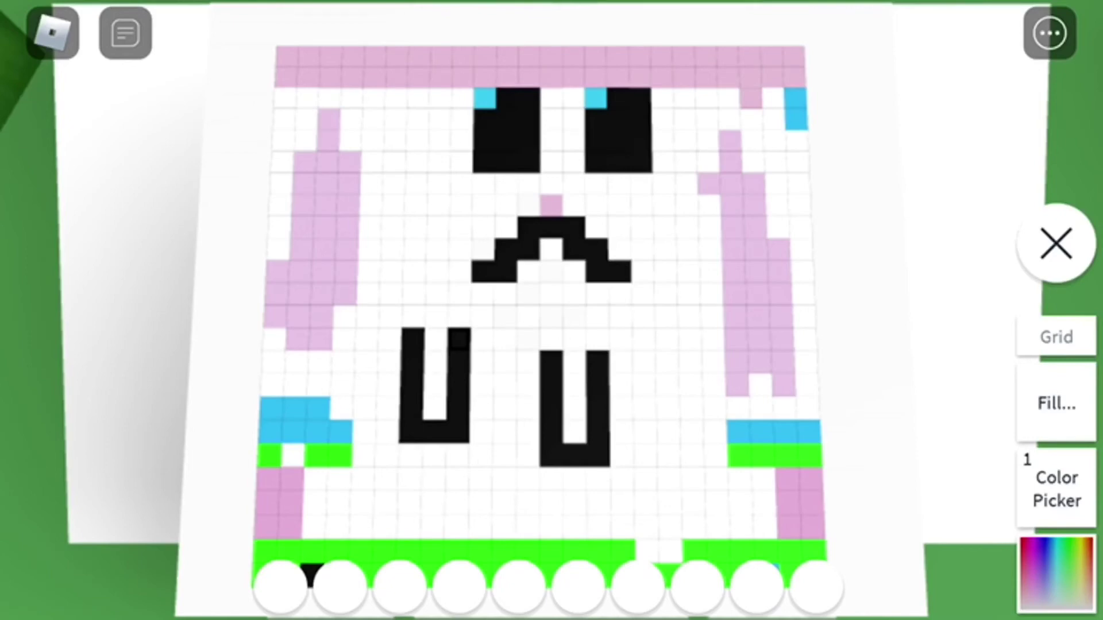
- Set the brush to a pale pink (E3CBDA) for the paw pads
click(1057, 574)
click(431, 244)
click(690, 181)
click(420, 370)
click(762, 475)
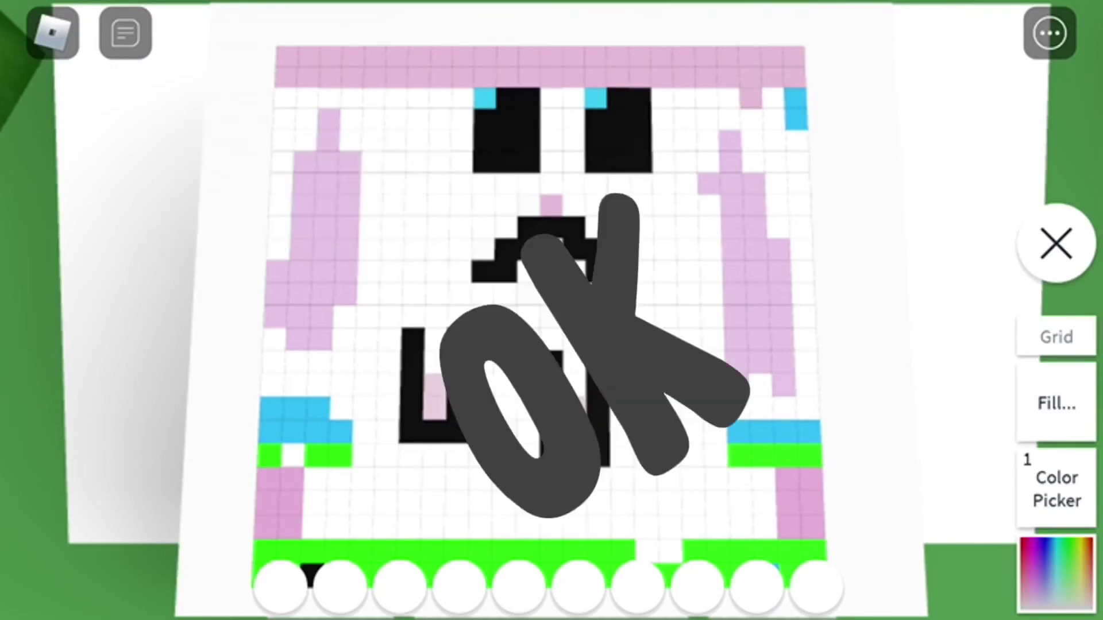
- Walk the avatar away from the canvas and back, then darken the brush colour
click(1057, 243)
drag(419, 480, 223, 388)
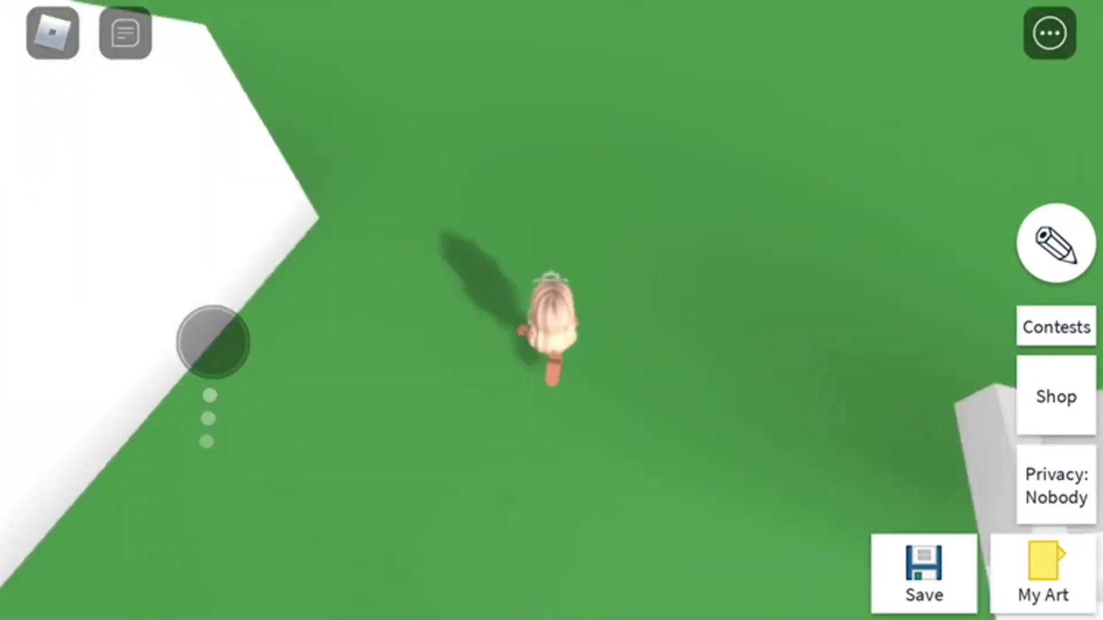
drag(223, 389, 157, 324)
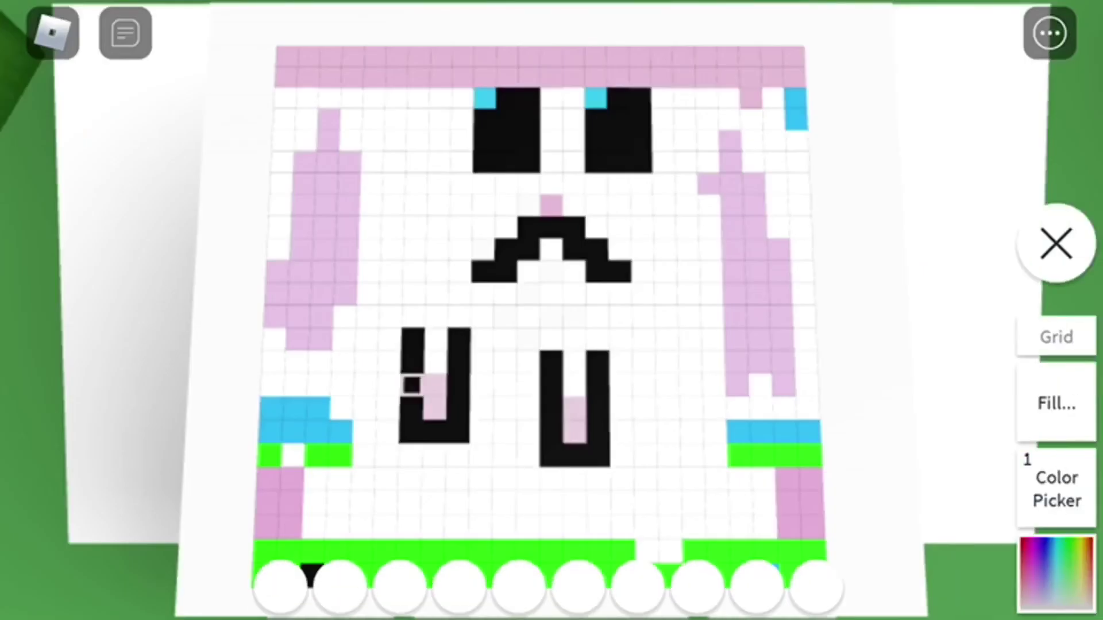
click(1057, 573)
drag(690, 181, 690, 308)
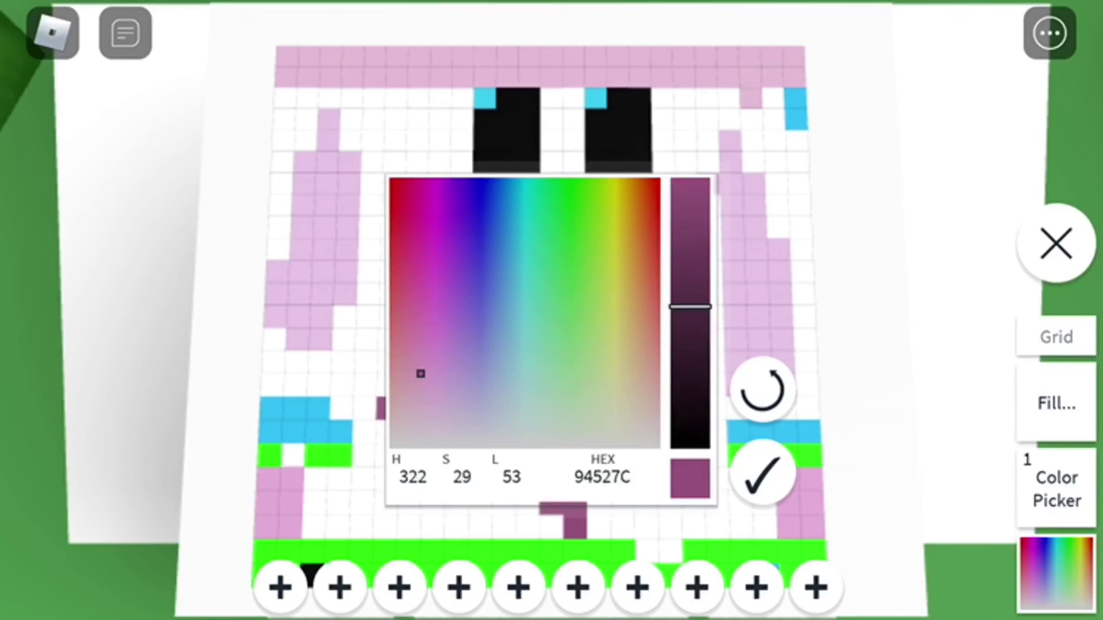
- Set the brush to white (FFFFFF), then close the canvas and walk away
click(662, 451)
click(689, 181)
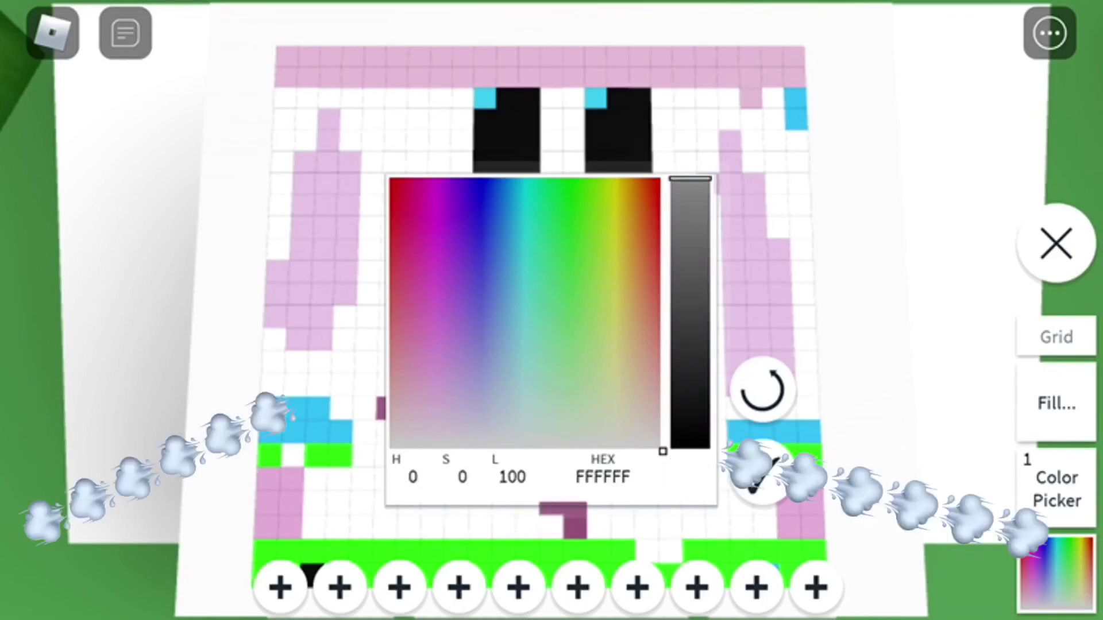
click(594, 425)
click(663, 451)
click(763, 470)
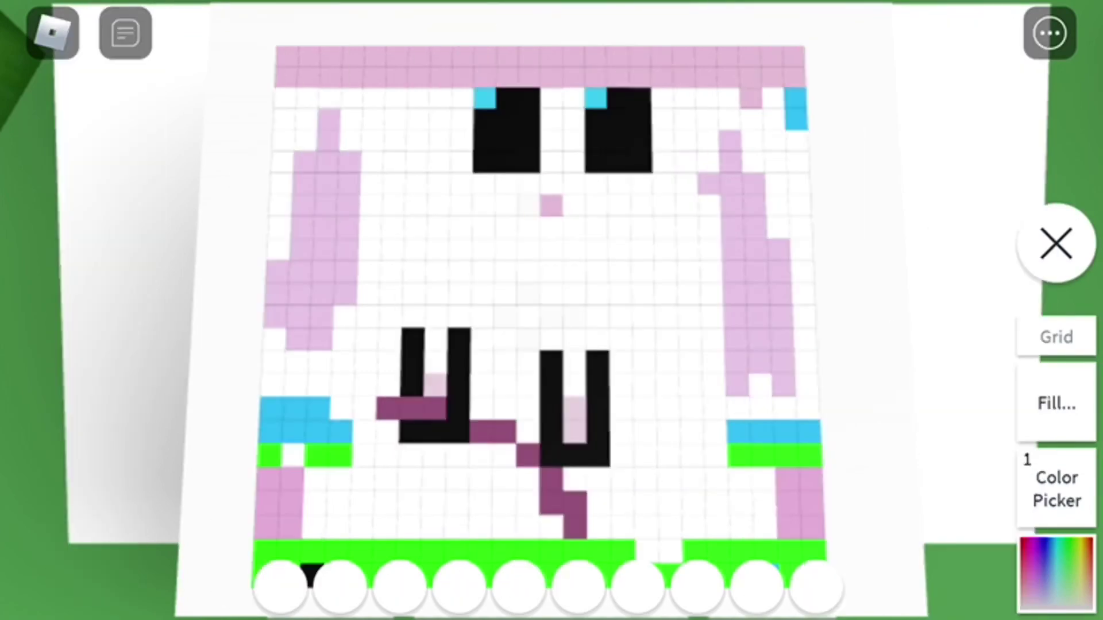
click(1057, 244)
drag(259, 423, 480, 523)
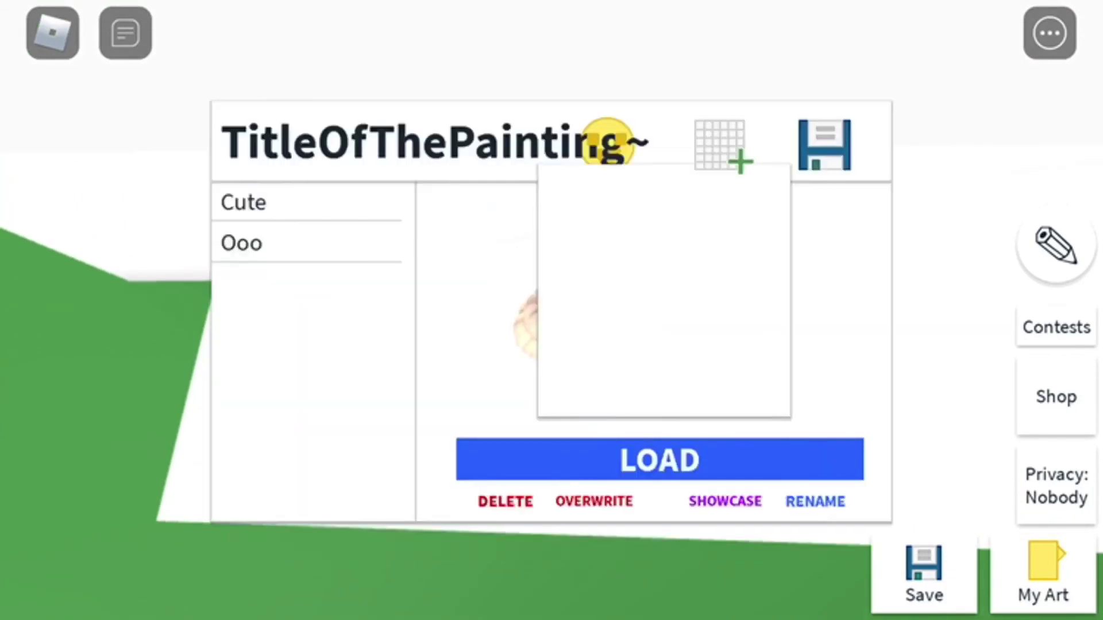
- Preview the saved paintings Ooo and Cute, load Cute, and walk onto it
click(241, 243)
click(244, 202)
click(1043, 574)
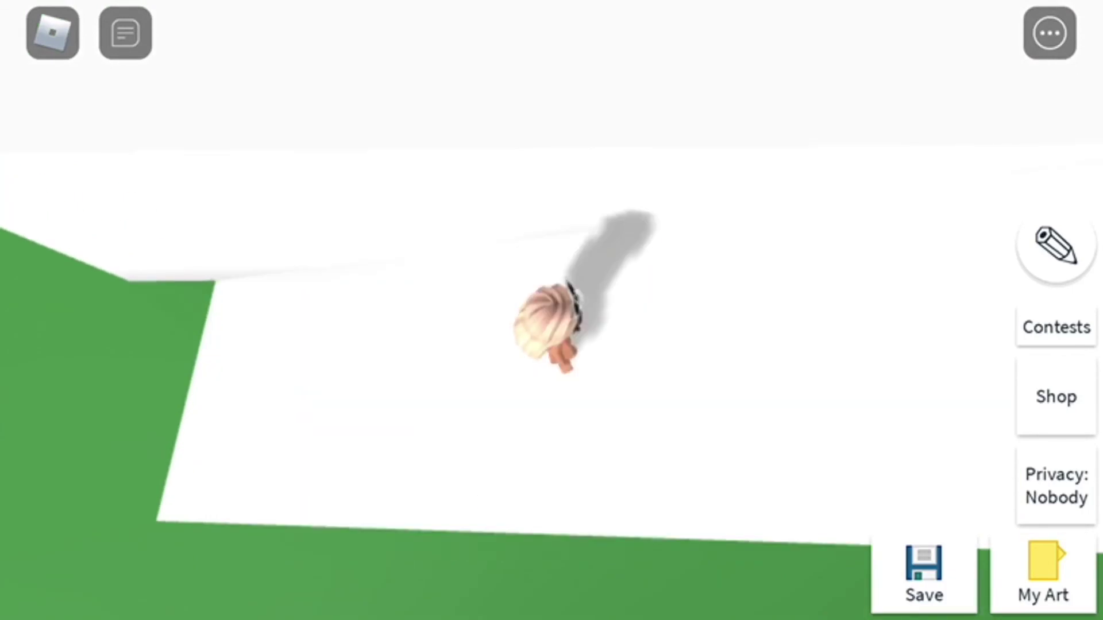
mouse_move(345, 483)
mouse_down()
mouse_move(384, 447)
mouse_move(210, 567)
mouse_up()
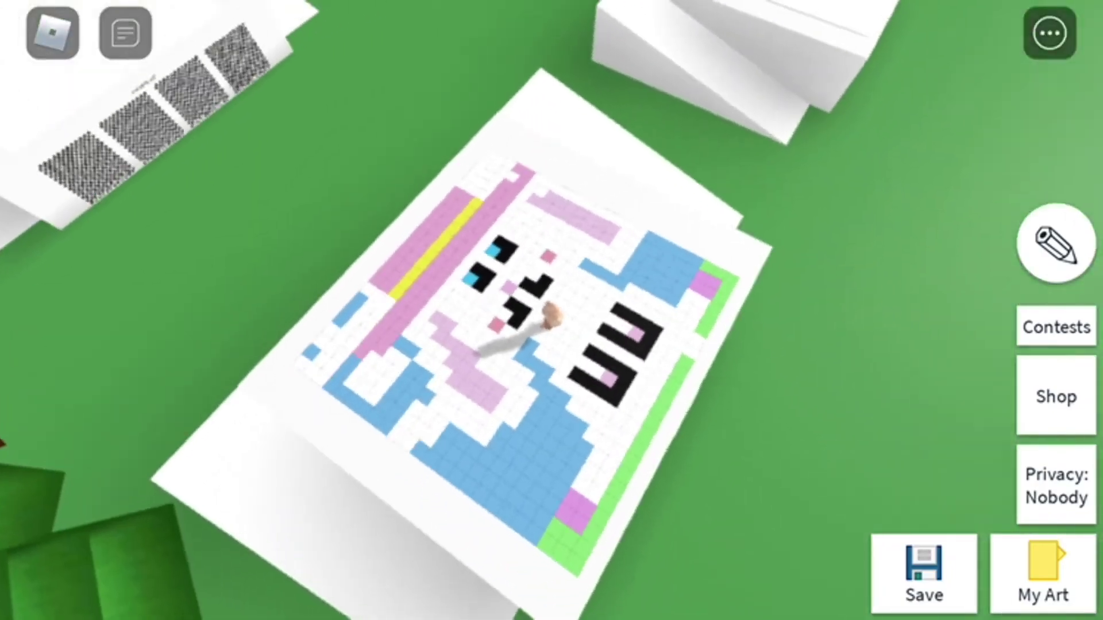